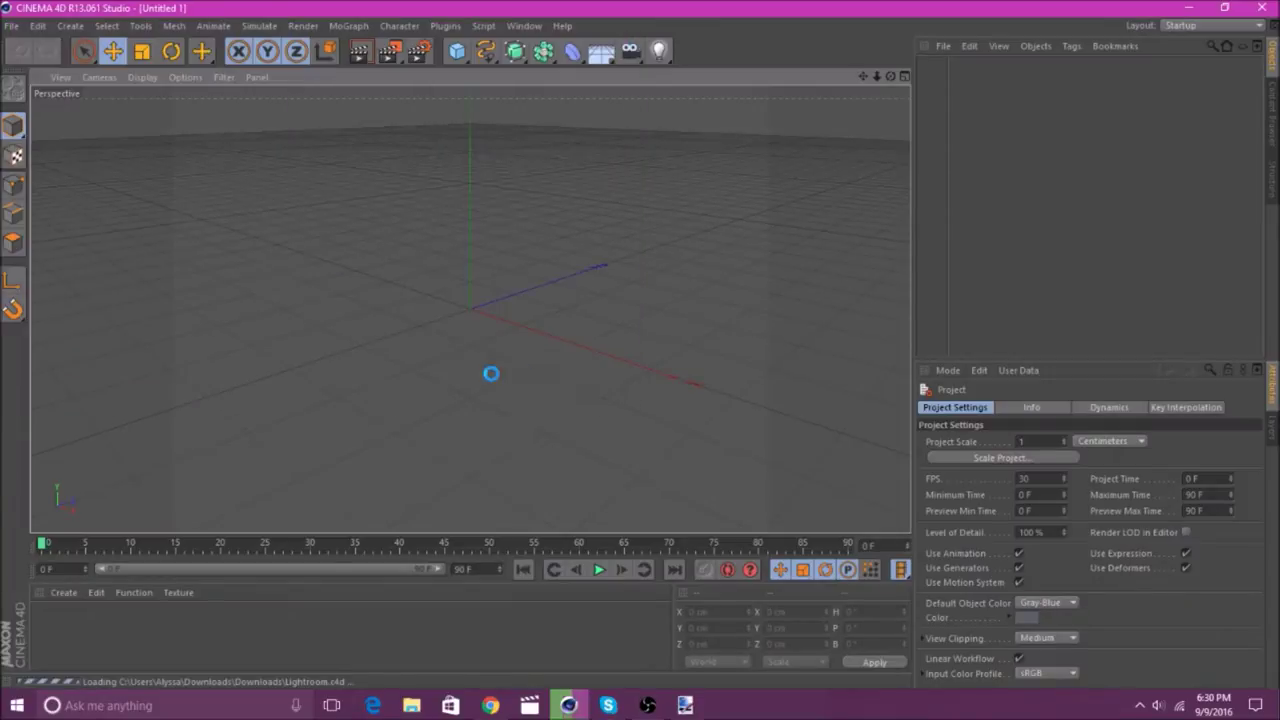
- Finish loading the Lightroom scene and delete the second top-level object that came with it
click(731, 411)
click(957, 83)
key(Delete)
drag(863, 77, 700, 72)
- Merge the UnequallysLightroom file from Downloads into the project and delete the second object in the object list
click(10, 25)
click(35, 63)
scroll(216, 218, down, 3)
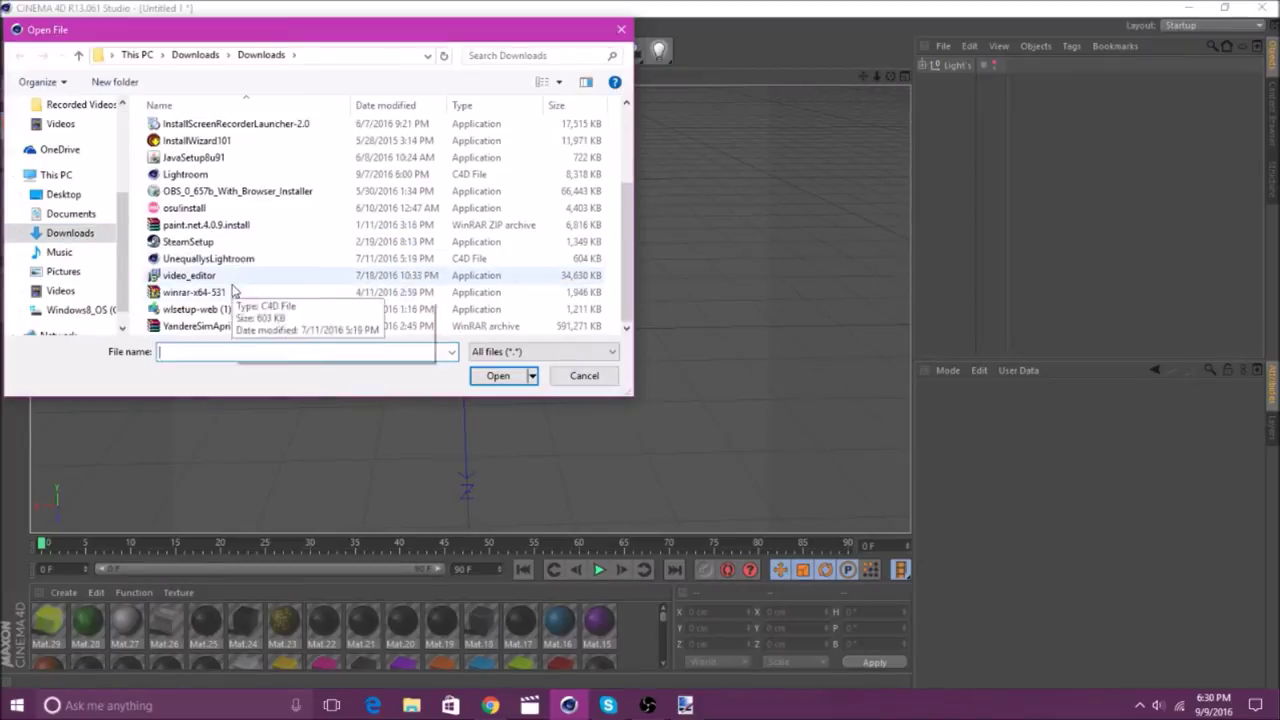
click(218, 258)
click(489, 376)
click(957, 82)
key(Delete)
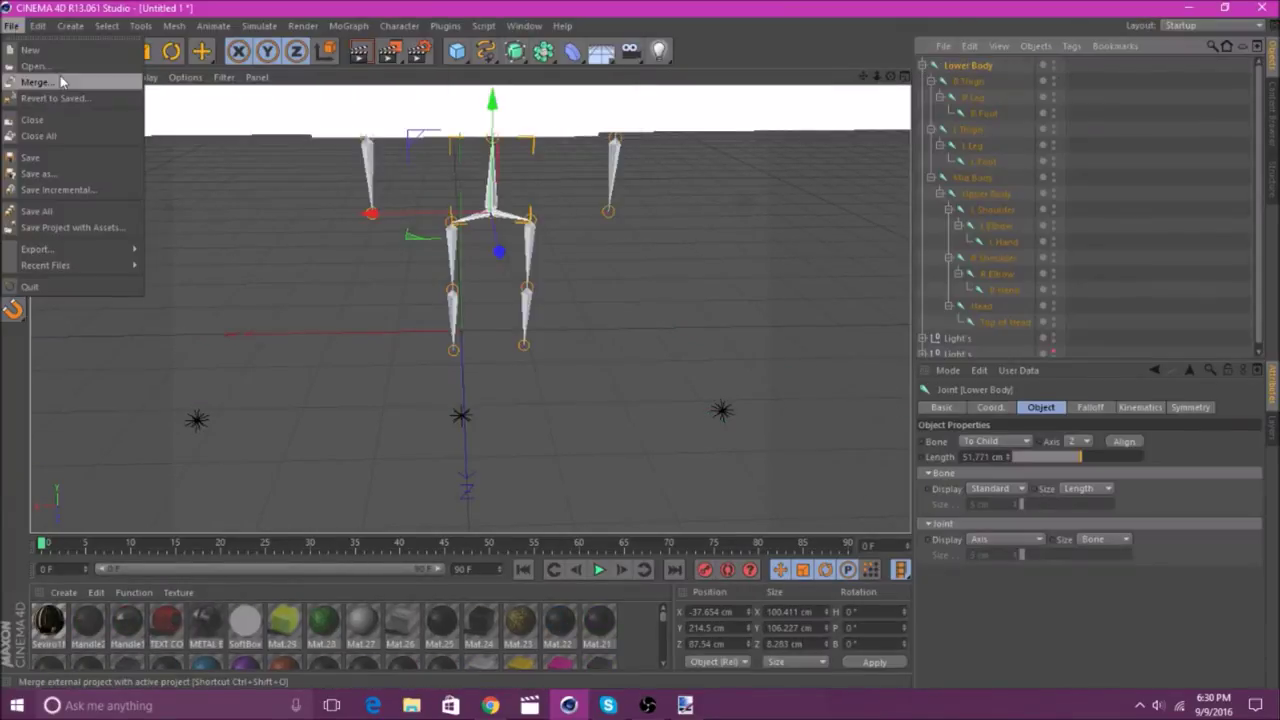
- Merge the green character model from the object folder inside Documents > ROBLOX into the scene
click(35, 63)
click(70, 213)
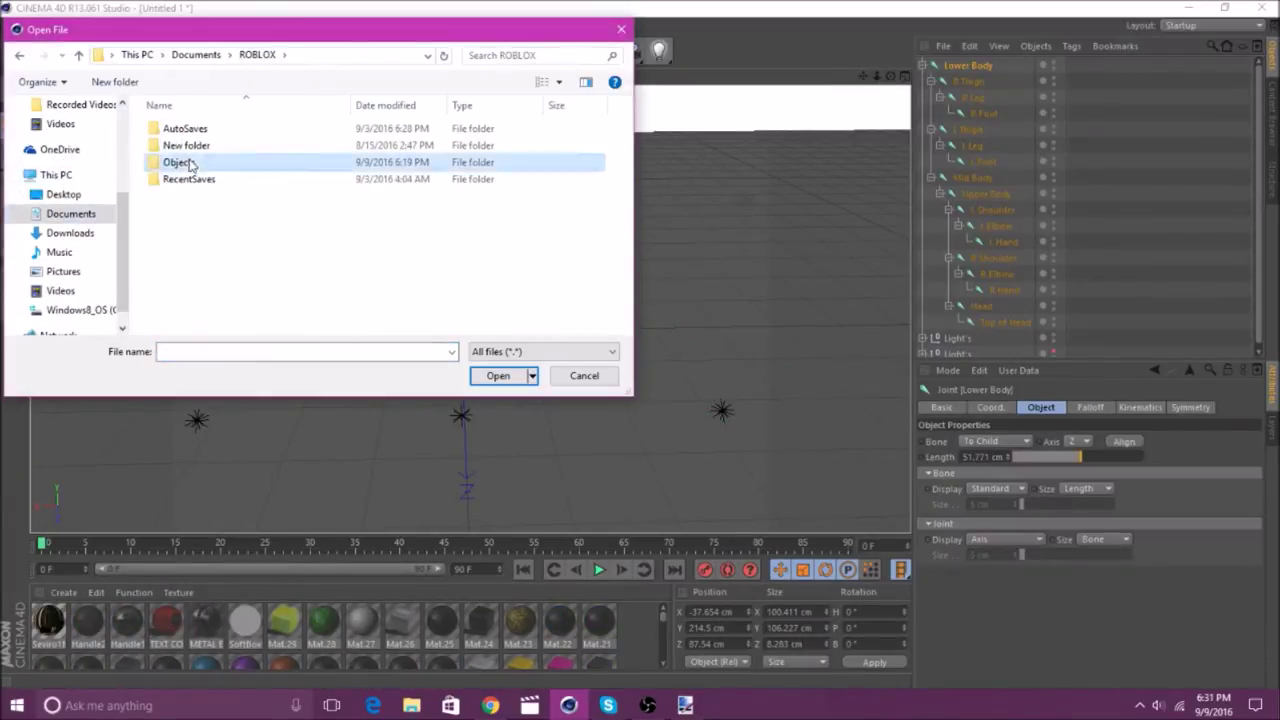
double_click(190, 165)
click(300, 352)
text(gree)
click(246, 383)
click(498, 376)
click(460, 526)
- Load Green1Tex.png as the colour texture of the character's Green1Mtl material
click(49, 625)
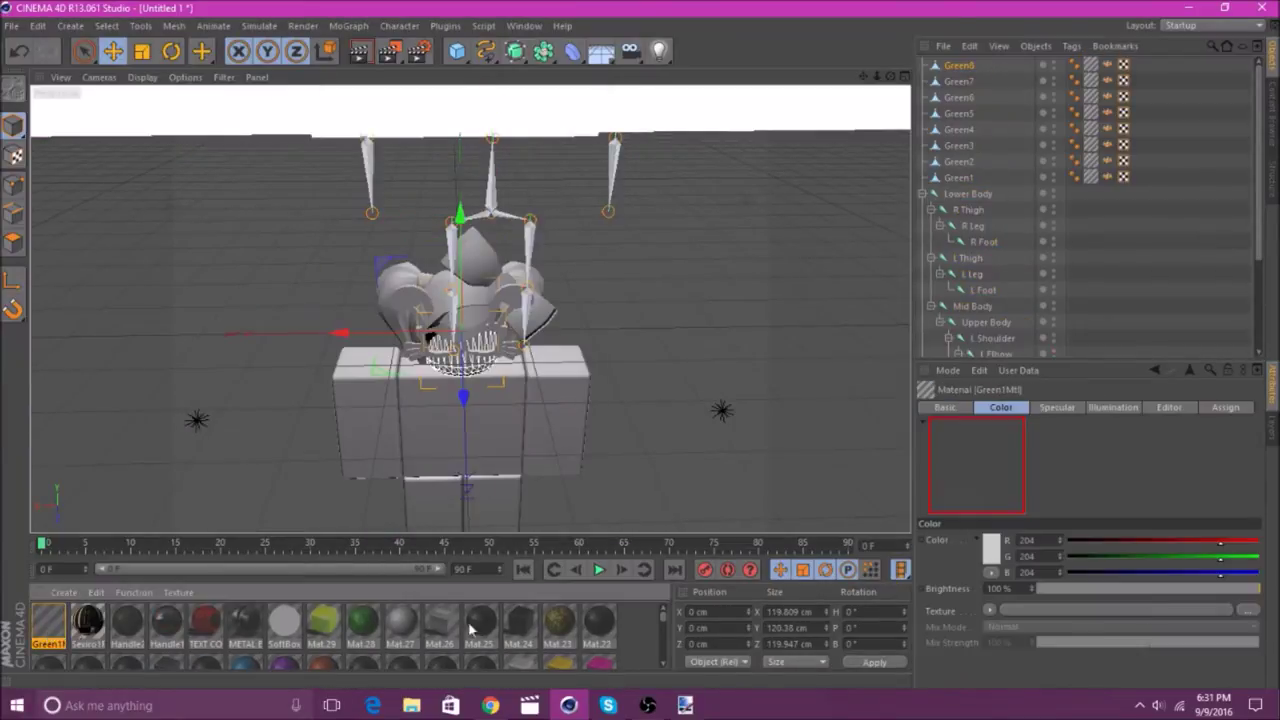
click(1247, 610)
text(green)
click(408, 396)
click(496, 376)
click(721, 407)
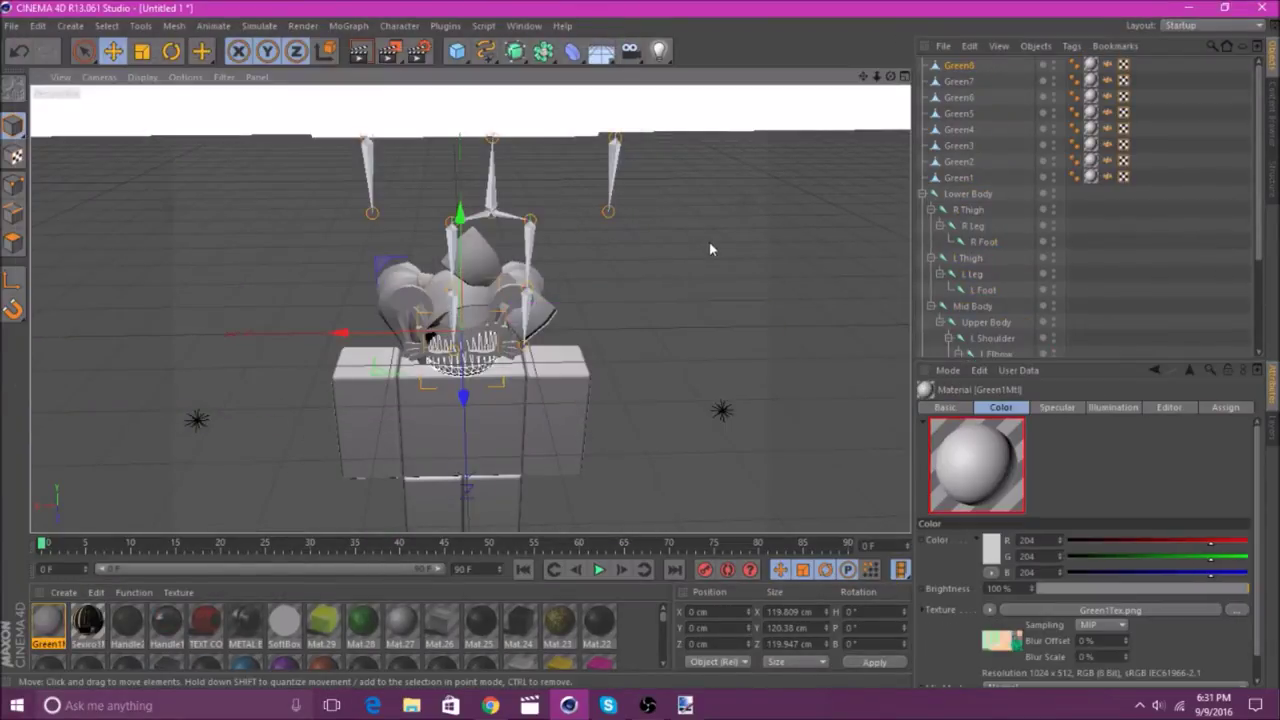
- Change the texture preview size in the character material's editor display settings
click(1169, 407)
click(1096, 554)
click(1084, 394)
- Select every joint from Lower Body to Top of Head and move the skeleton so it sits inside the character model
click(962, 67)
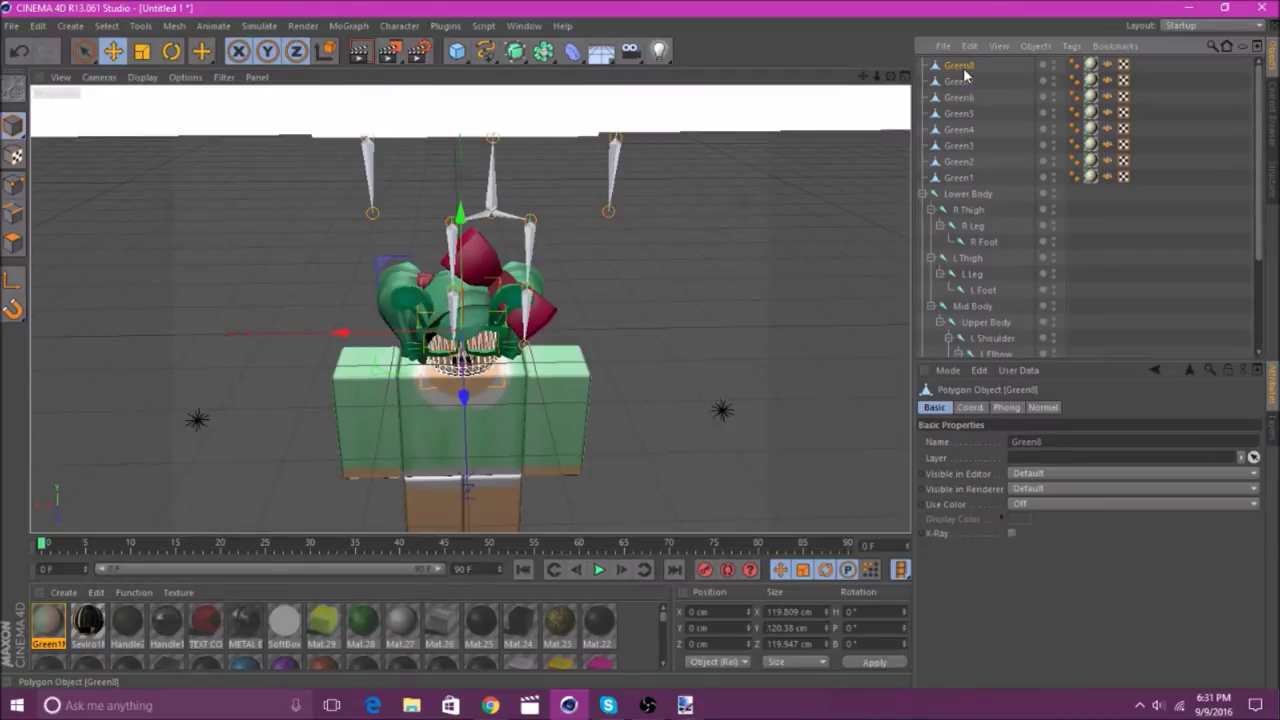
click(966, 195)
scroll(966, 200, down, 3)
shift+click(1004, 317)
drag(863, 76, 898, 48)
scroll(496, 117, up, 3)
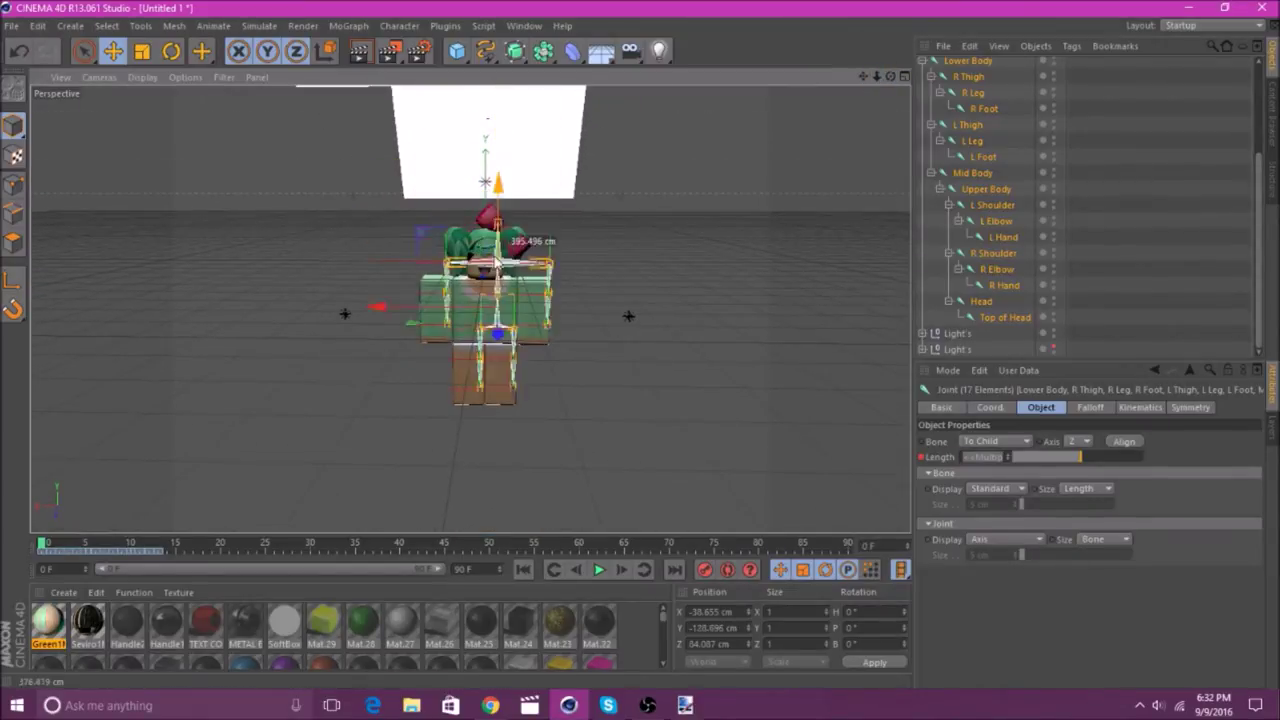
drag(890, 76, 806, 78)
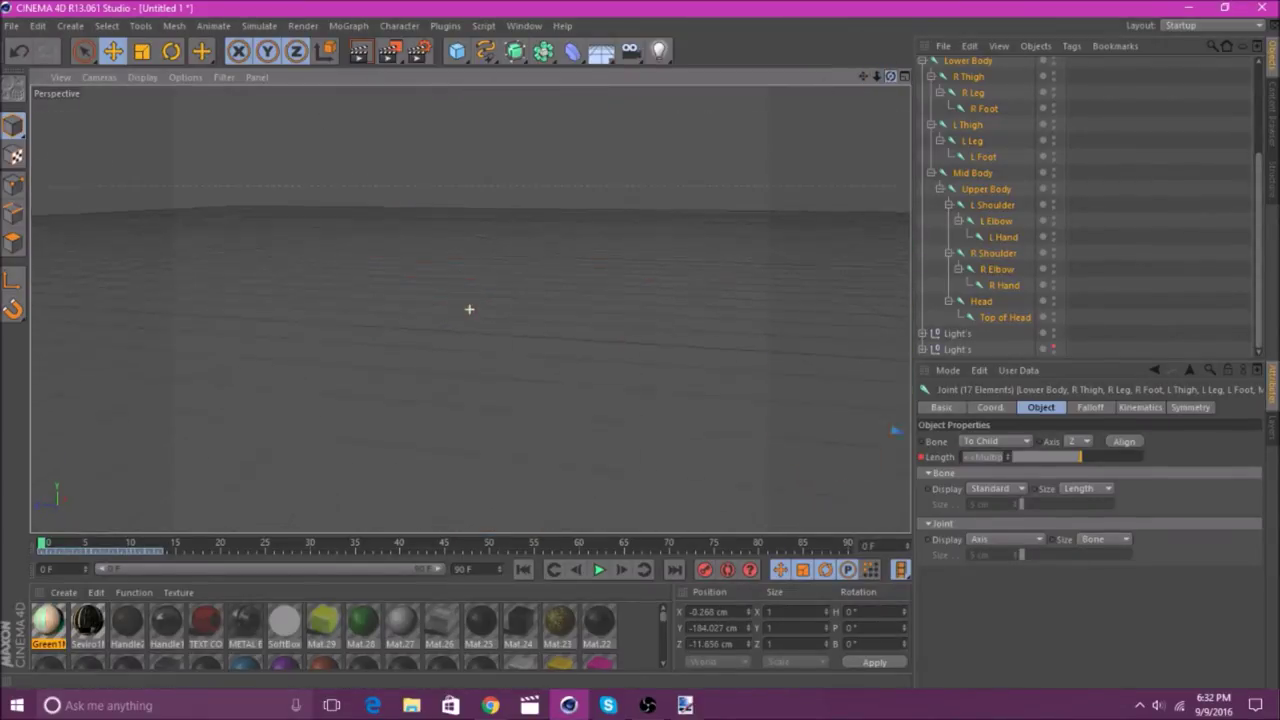
scroll(470, 309, down, 4)
scroll(470, 309, up, 5)
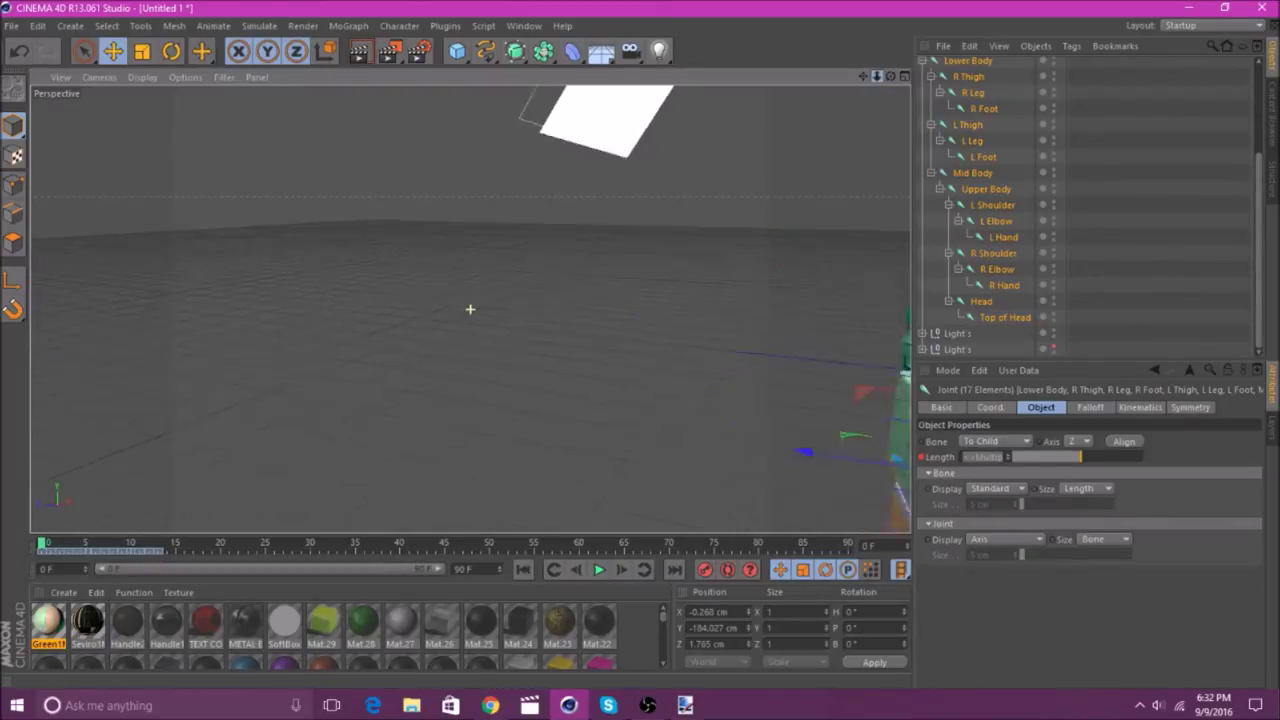
scroll(469, 309, down, 5)
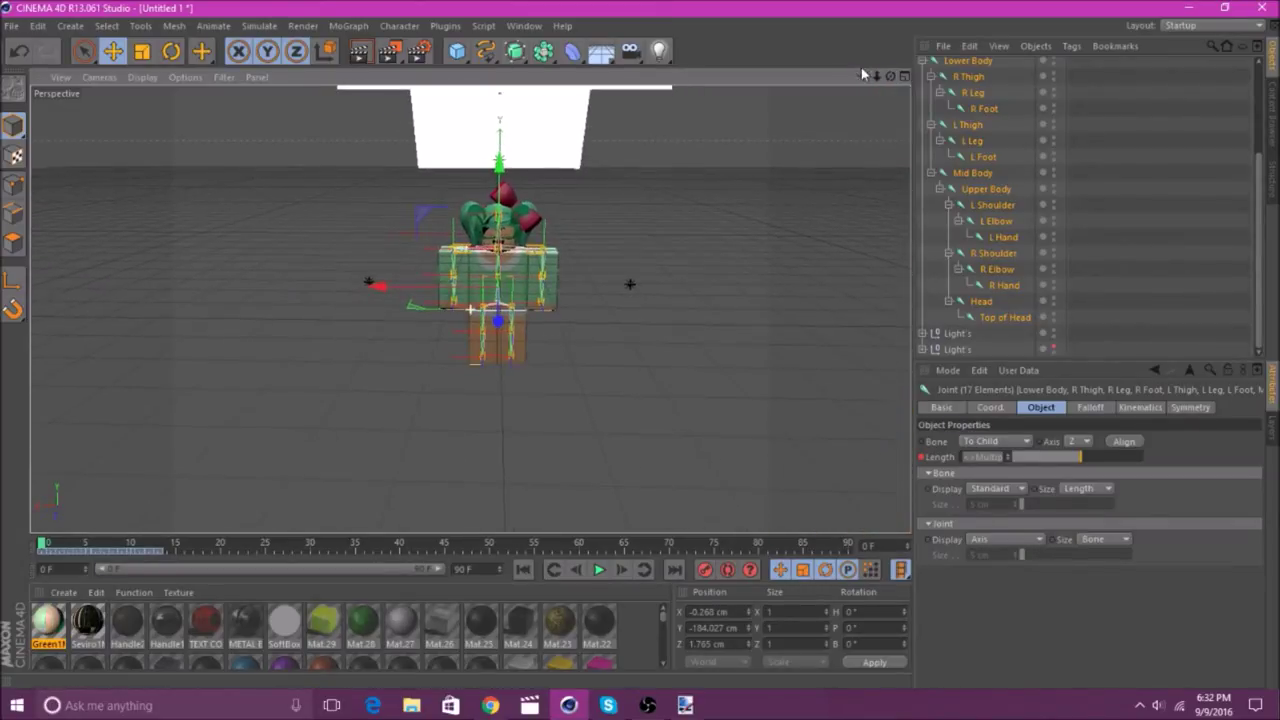
mouse_move(877, 77)
mouse_down()
mouse_move(900, 77)
mouse_move(877, 77)
mouse_up()
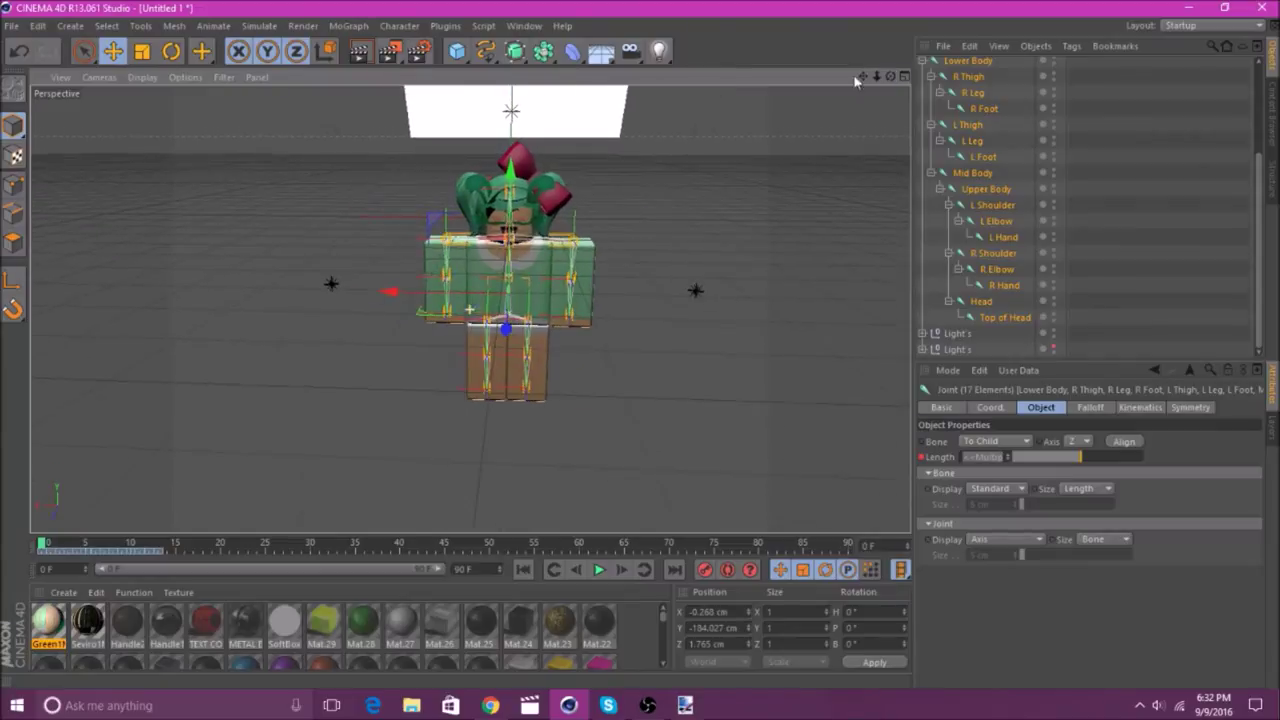
click(720, 280)
- Delete the Normal tags from the objects Green7 through Green1
scroll(1024, 286, up, 5)
click(1107, 81)
shift+click(1107, 177)
key(Delete)
- Bind the Green7 arm mesh to the left shoulder, elbow and hand joints
click(971, 85)
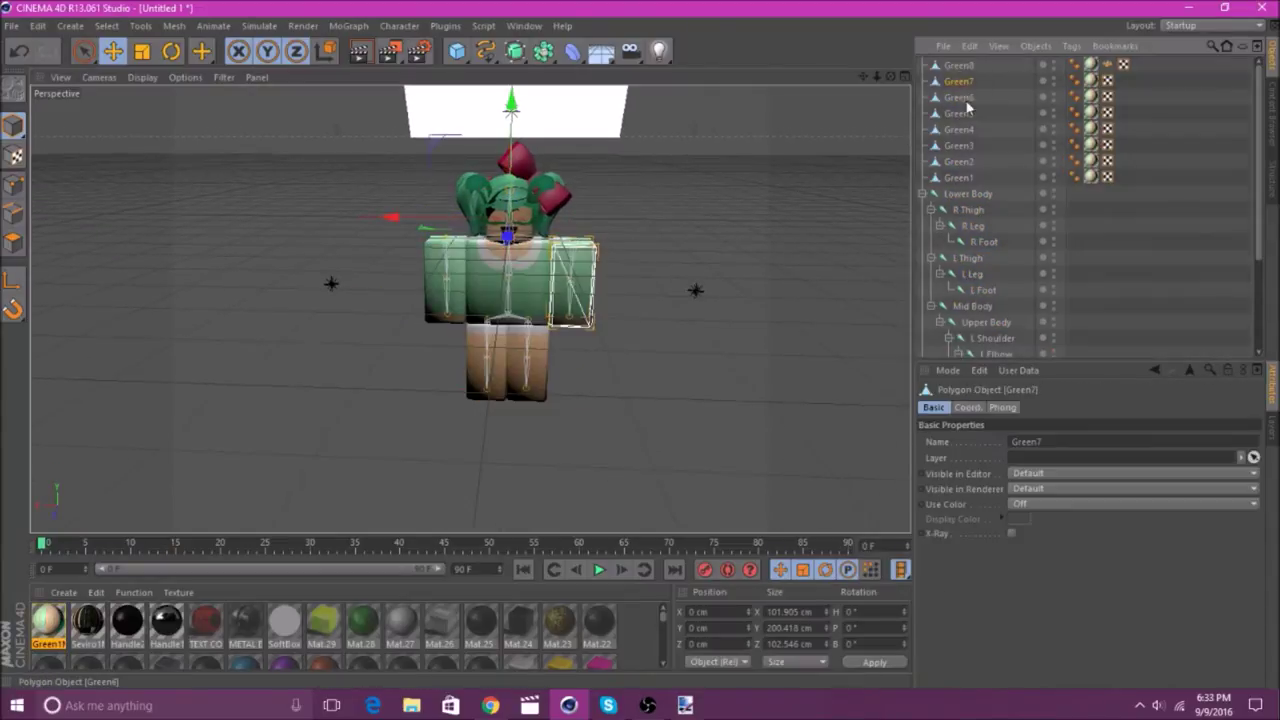
click(975, 108)
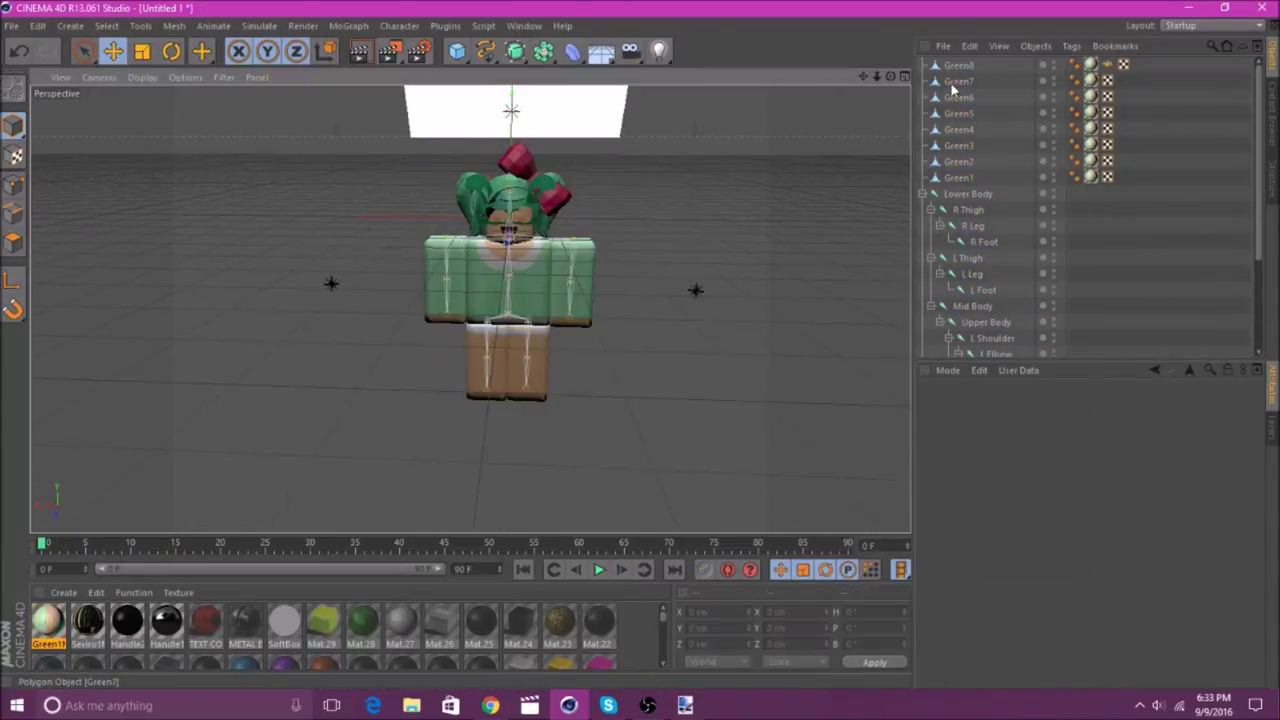
click(951, 86)
scroll(982, 293, down, 2)
click(399, 26)
click(520, 75)
- Bind the right arm mesh to the R Shoulder, R Elbow and R Hand joints
click(446, 285)
ctrl+click(993, 290)
ctrl+click(997, 306)
ctrl+click(1004, 322)
click(399, 26)
click(520, 75)
- Bind the left leg mesh to the L Thigh, L Leg and L Foot joints
click(536, 352)
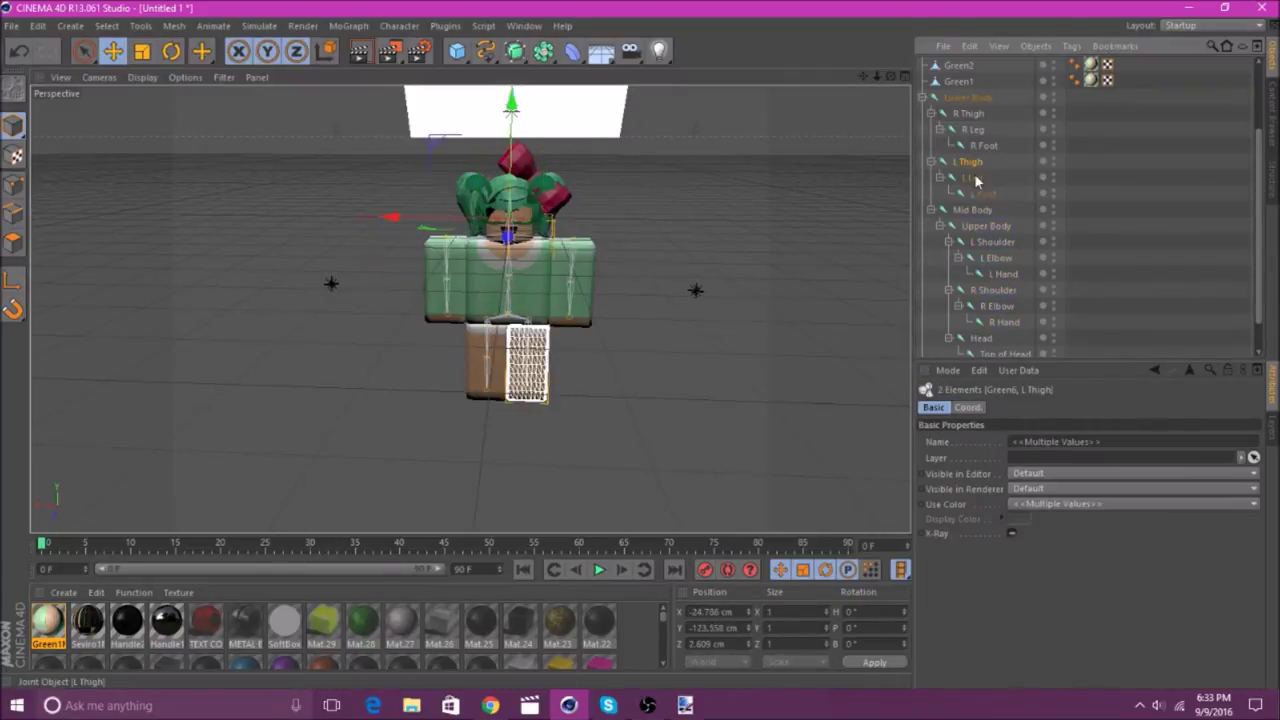
ctrl+click(968, 162)
ctrl+click(972, 178)
ctrl+click(983, 194)
click(399, 26)
click(518, 87)
- Bind the right leg mesh to the R Thigh, R Leg and R Foot joints
click(492, 354)
ctrl+click(995, 292)
click(490, 358)
ctrl+click(970, 114)
ctrl+click(976, 130)
ctrl+click(984, 146)
click(399, 26)
mouse_move(440, 66)
click(515, 87)
- Bind the torso mesh to the Lower Body, Mid Body and Upper Body joints
click(508, 282)
ctrl+click(968, 98)
ctrl+click(972, 210)
ctrl+click(986, 226)
click(399, 26)
click(515, 87)
- Bind the head mesh to the Head and Top of Head joints
click(508, 224)
ctrl+click(982, 338)
click(399, 26)
click(515, 87)
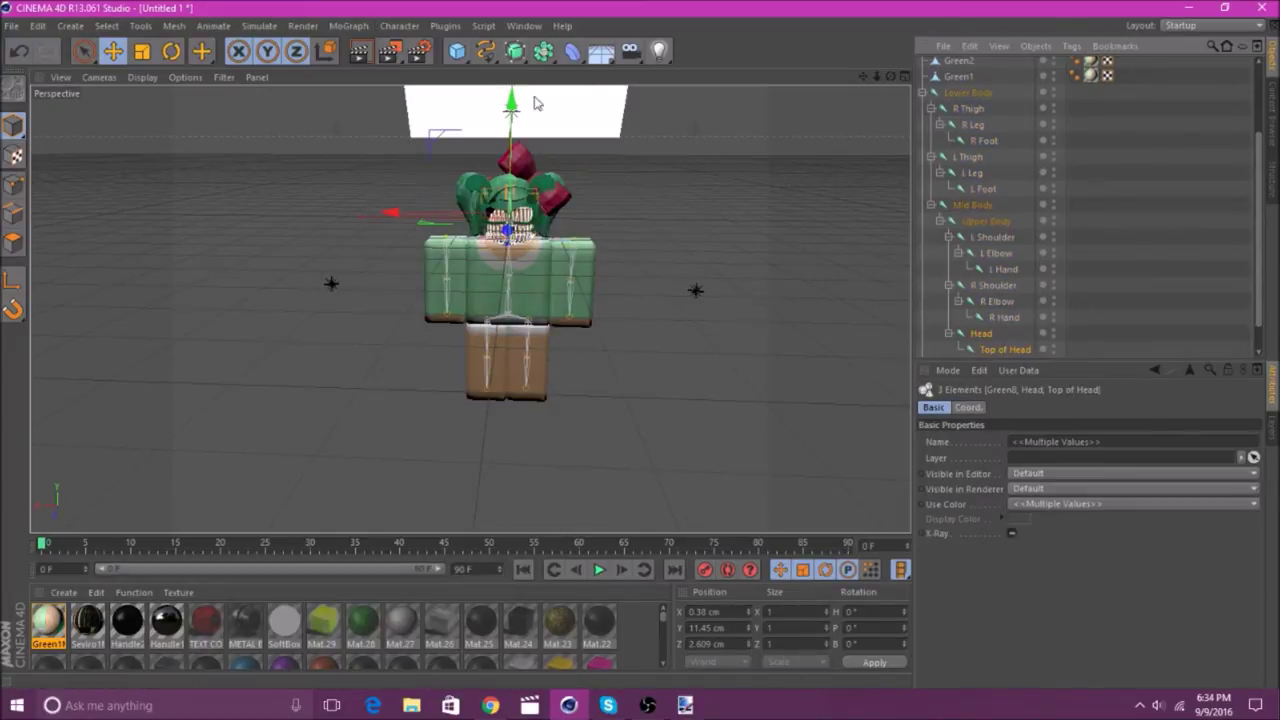
- Bind the Green1 hair and bow mesh to the Head and Top of Head joints
click(518, 162)
ctrl+click(982, 336)
ctrl+click(1002, 351)
click(399, 26)
click(515, 87)
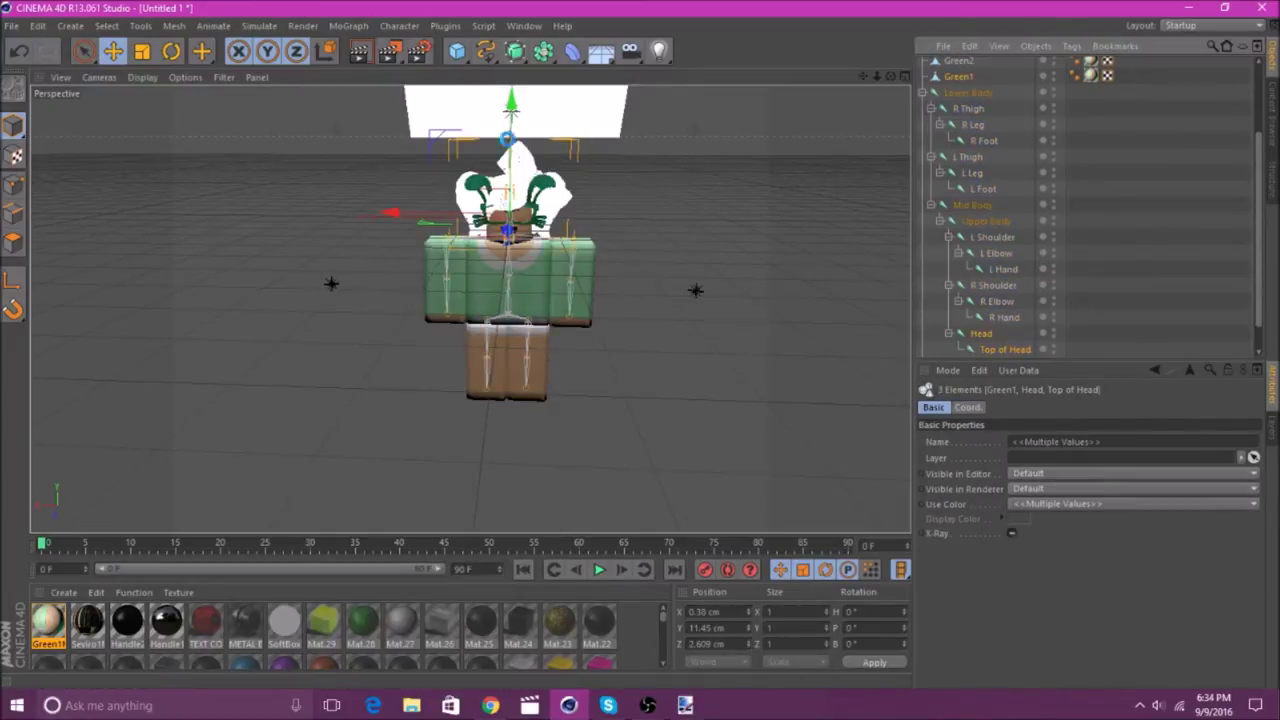
- Bind the Green2 headgear mesh to the Head and Top of Head joints
click(542, 184)
ctrl+click(980, 335)
ctrl+click(992, 350)
click(399, 26)
click(509, 88)
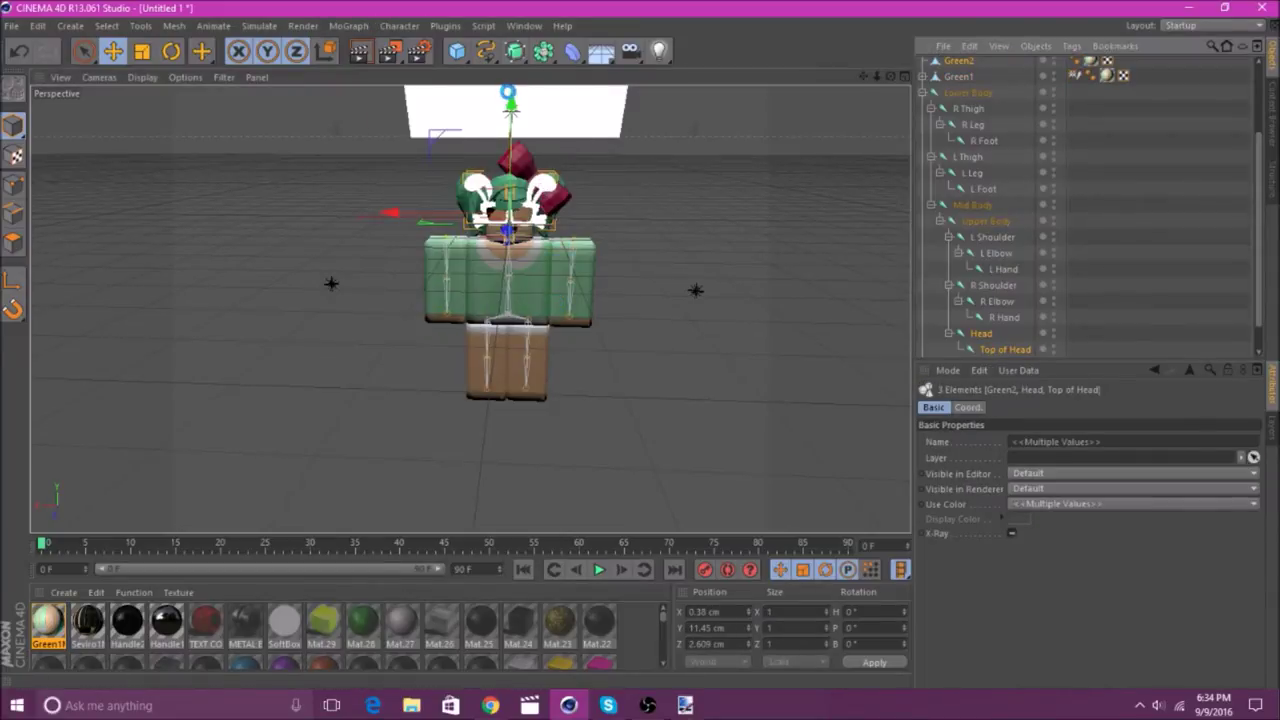
- Render the unposed character in the Picture Viewer and close the viewer
click(378, 182)
click(392, 52)
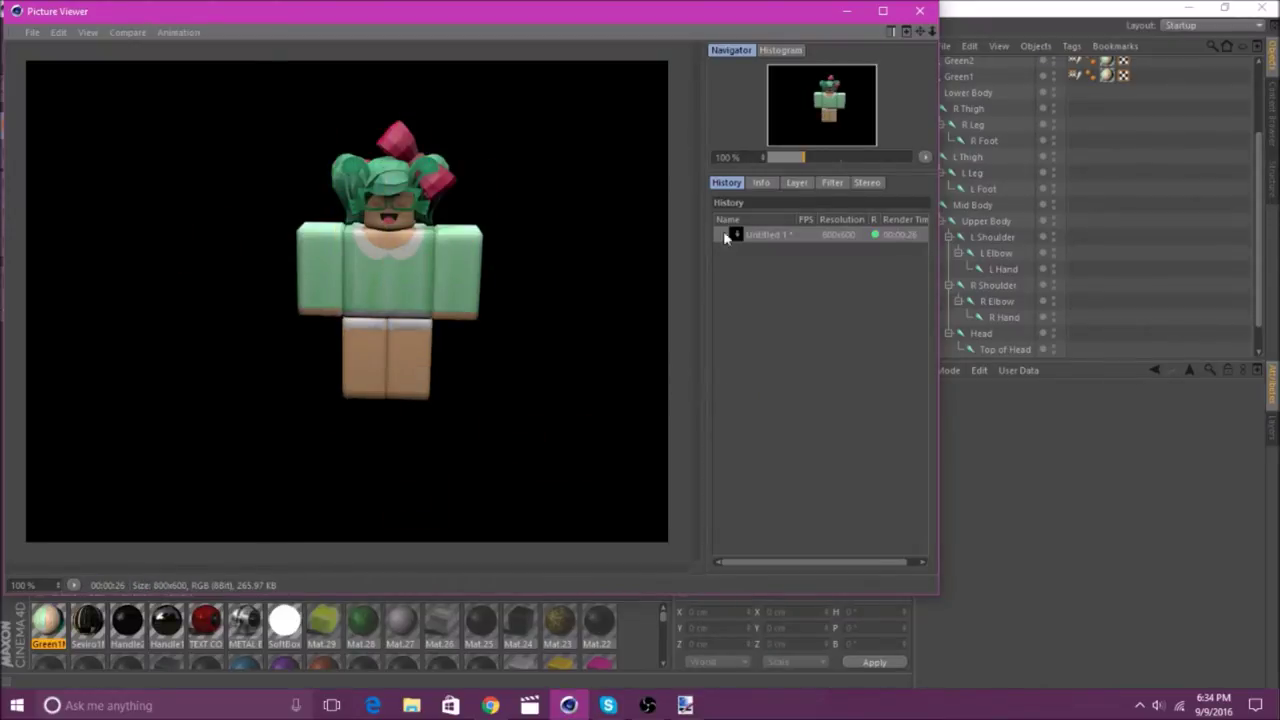
click(920, 11)
- Rotate the L Shoulder joint inward to a bank of about -31.5° and lower it to Y about -25 cm
click(991, 238)
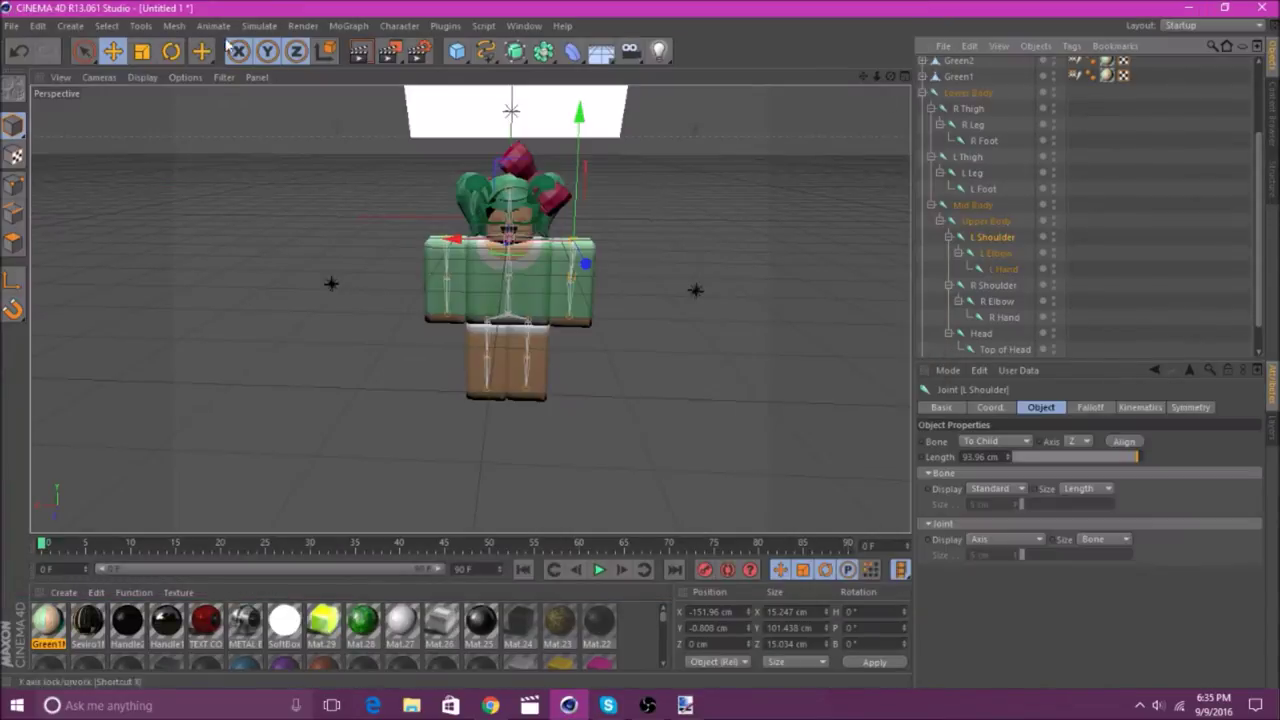
click(171, 52)
drag(534, 187, 532, 193)
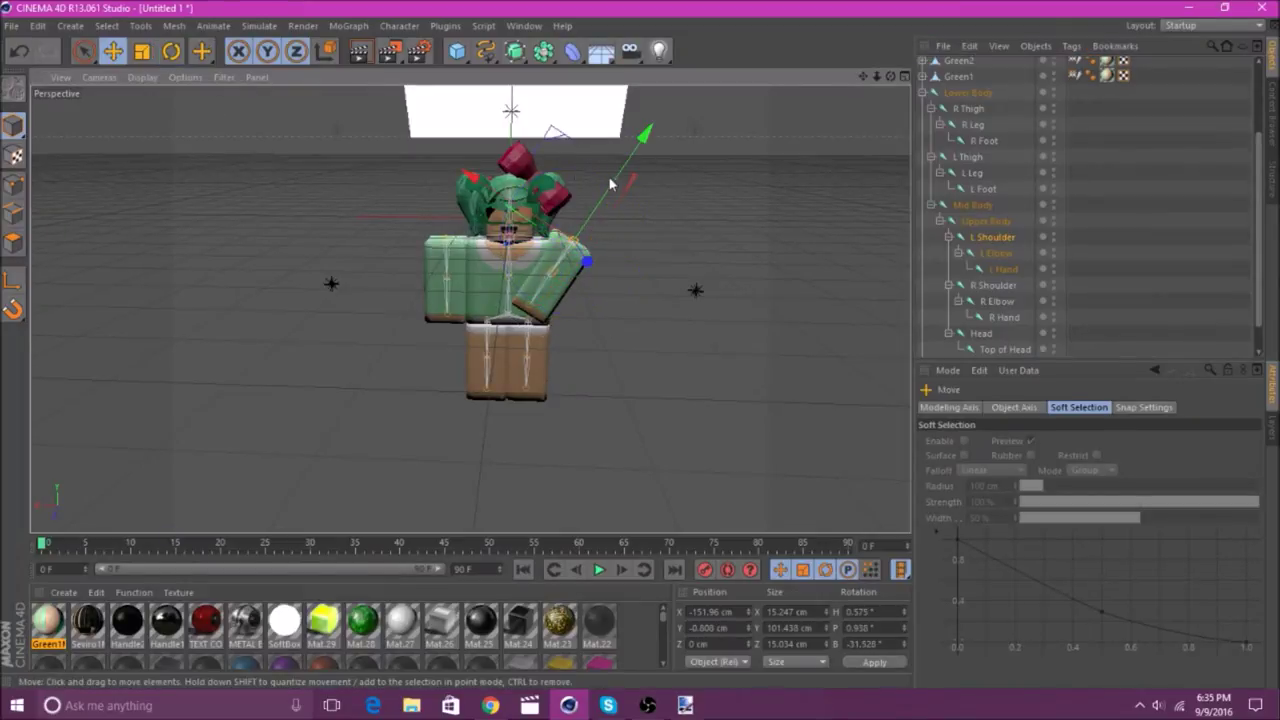
drag(604, 200, 599, 199)
- Rotate the L Elbow joint to bend the left forearm in toward the torso
click(978, 252)
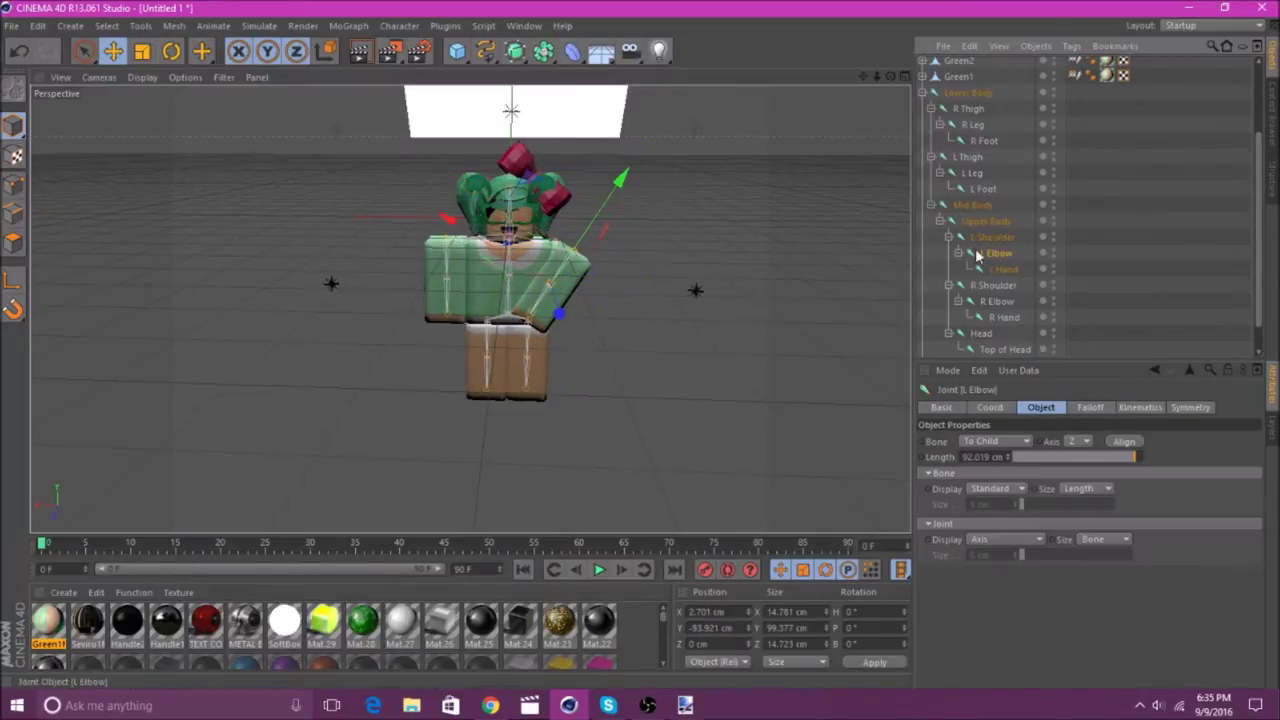
key(r)
click(992, 237)
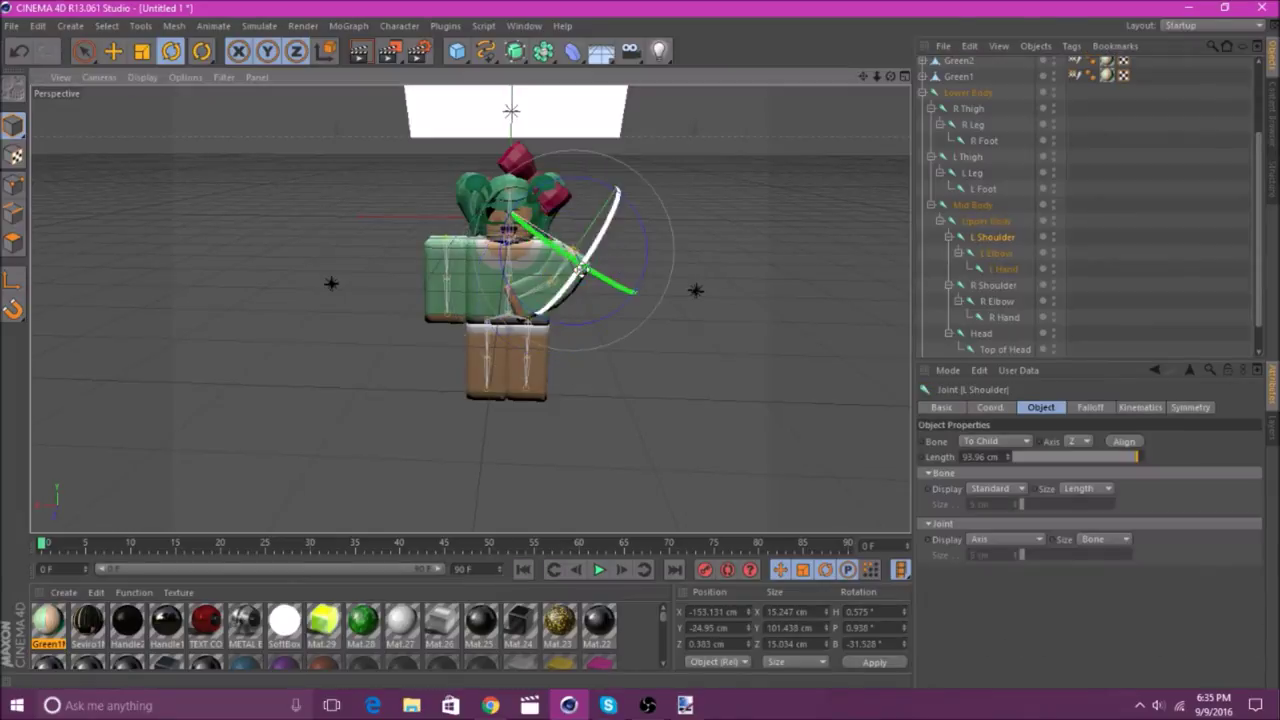
- Pose the right arm to mirror the left by bending the R Elbow and rotating the R Shoulder to about 30°
click(1003, 301)
drag(411, 223, 403, 237)
click(993, 285)
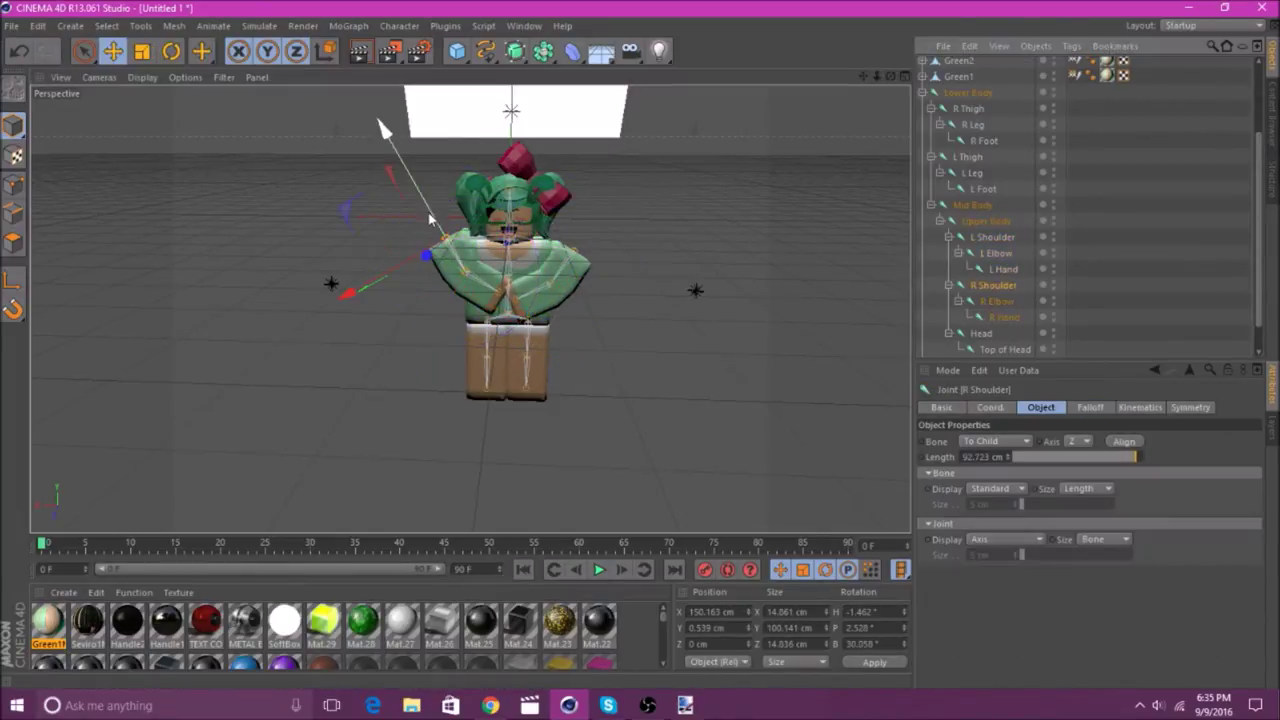
- Rotate the R Thigh joint to about -6.9° and bend the R Leg joint backward
click(950, 108)
key(r)
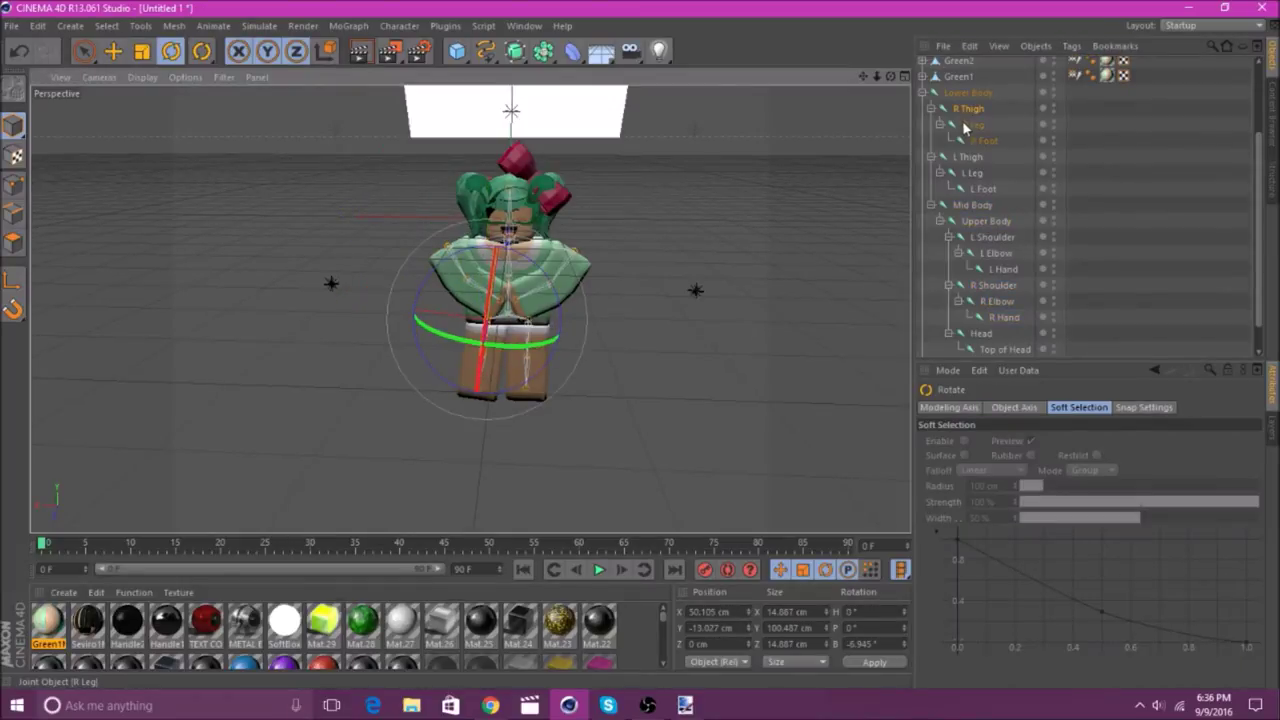
click(966, 125)
- Pose the left leg with the L Thigh and L Leg joints, rotating the L Leg to about -17.4°
click(973, 158)
click(457, 303)
click(970, 159)
click(972, 173)
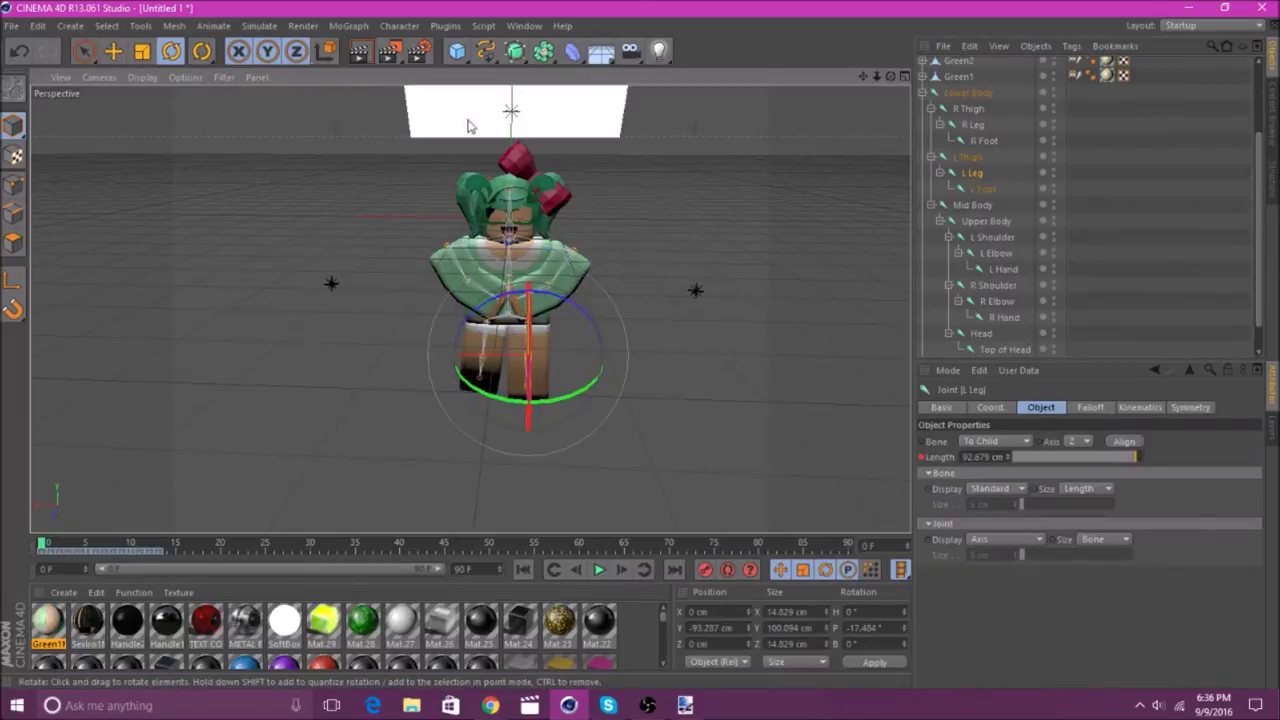
- Add a light and move it in front of the character to Z about 134 cm
click(659, 52)
click(113, 53)
mouse_move(504, 241)
mouse_down()
mouse_move(477, 281)
mouse_move(488, 253)
mouse_up()
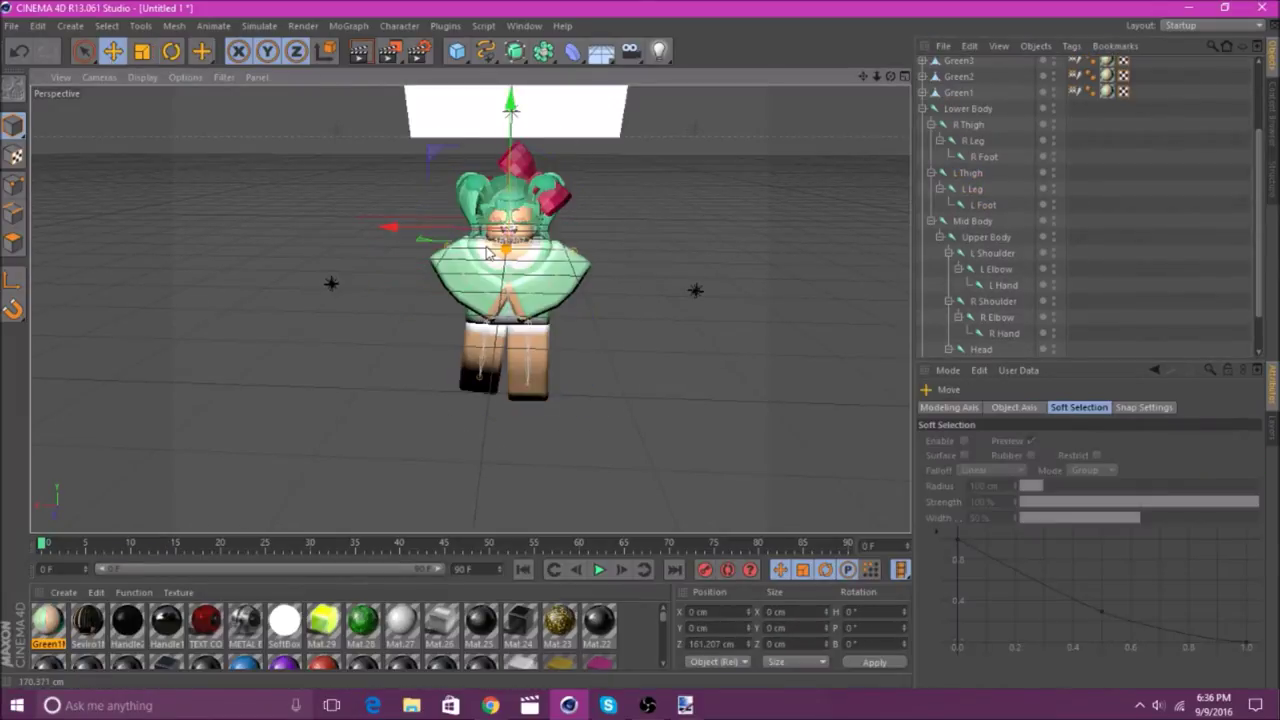
- Set the new light's intensity to 50%
scroll(966, 200, up, 3)
click(964, 67)
drag(1012, 504, 957, 505)
text(50)
key(Return)
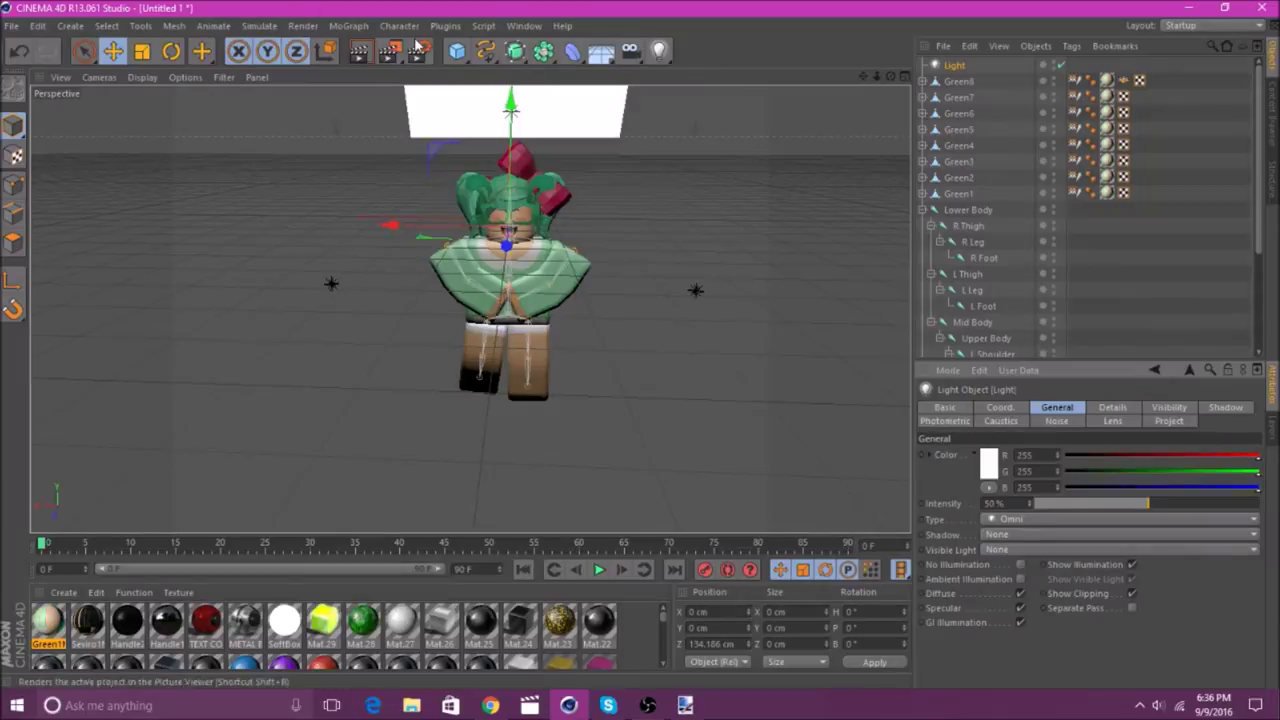
- Render the posed character in the Picture Viewer and delete the added light
click(390, 52)
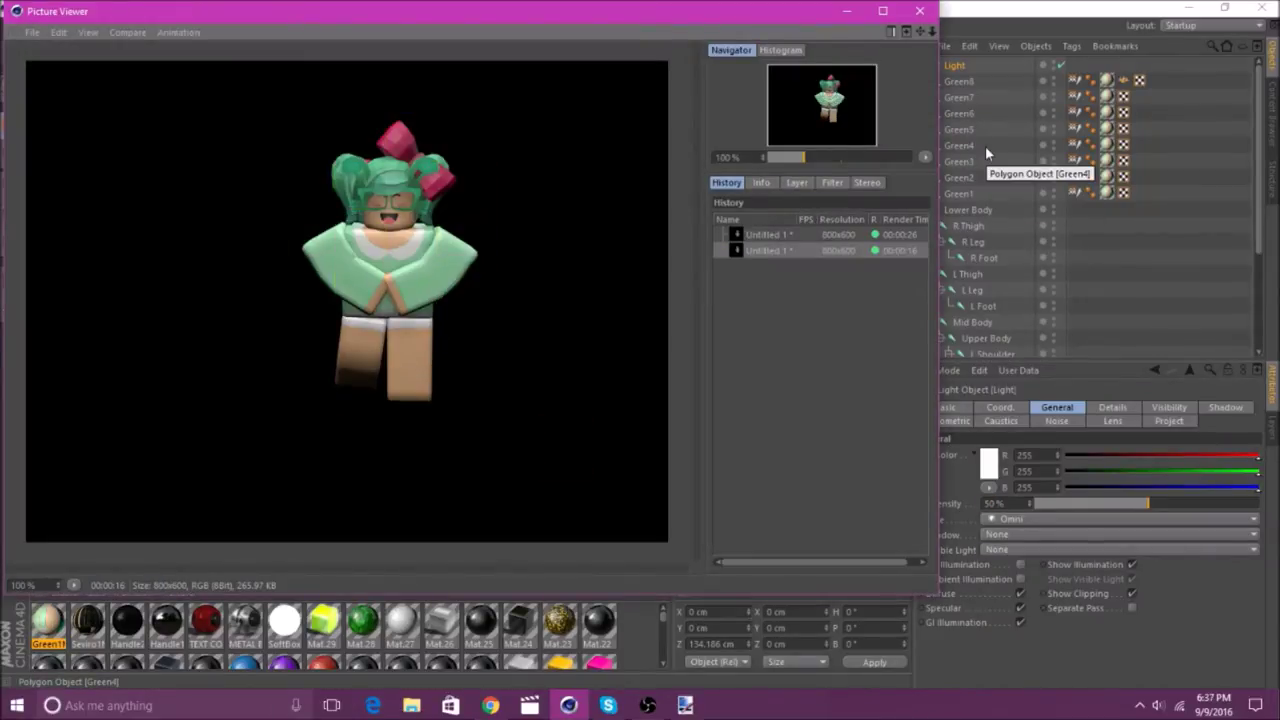
click(920, 11)
click(952, 66)
key(Delete)
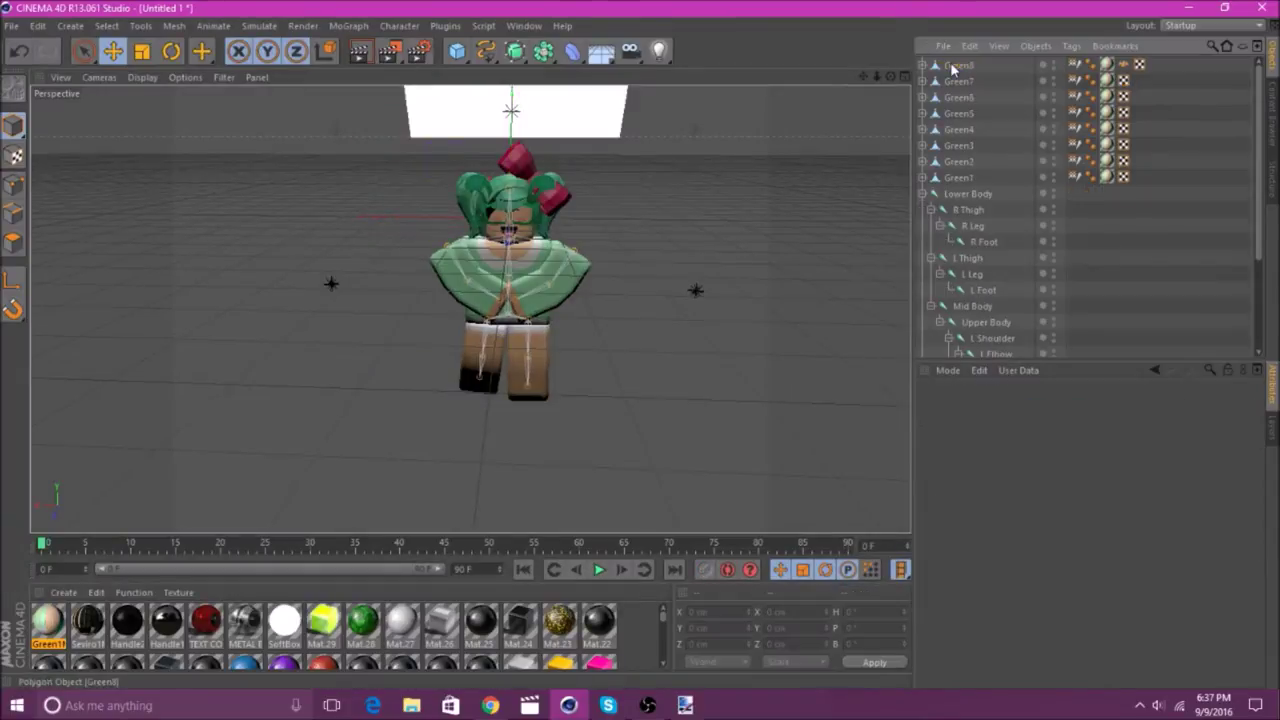
- Rotate the first Light's group to a heading of about -181.6° around the character
scroll(585, 118, down, 2)
drag(1257, 214, 1238, 340)
click(957, 334)
click(173, 57)
drag(576, 204, 338, 193)
scroll(560, 160, up, 3)
mouse_move(862, 77)
mouse_down()
mouse_move(843, 97)
mouse_move(890, 86)
mouse_move(884, 77)
mouse_up()
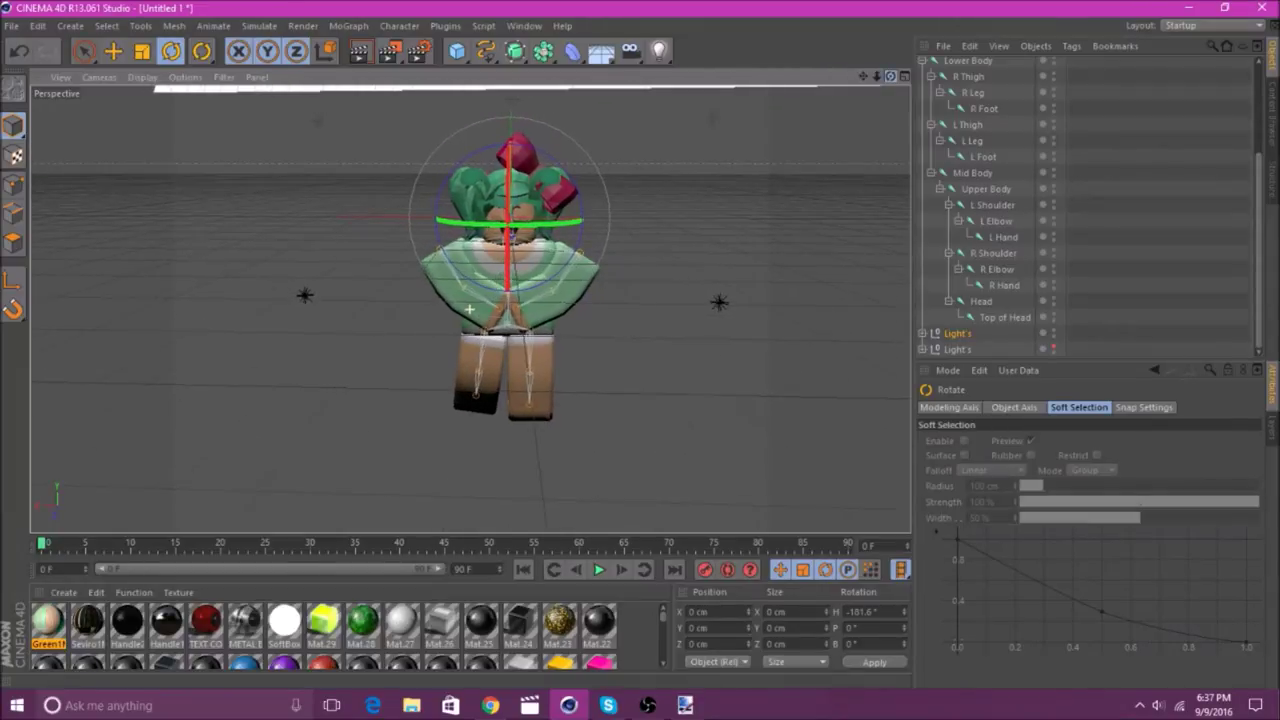
- Place a light in front of the character at Z about 249 cm and render the scene in the Picture Viewer
key(ctrl+r)
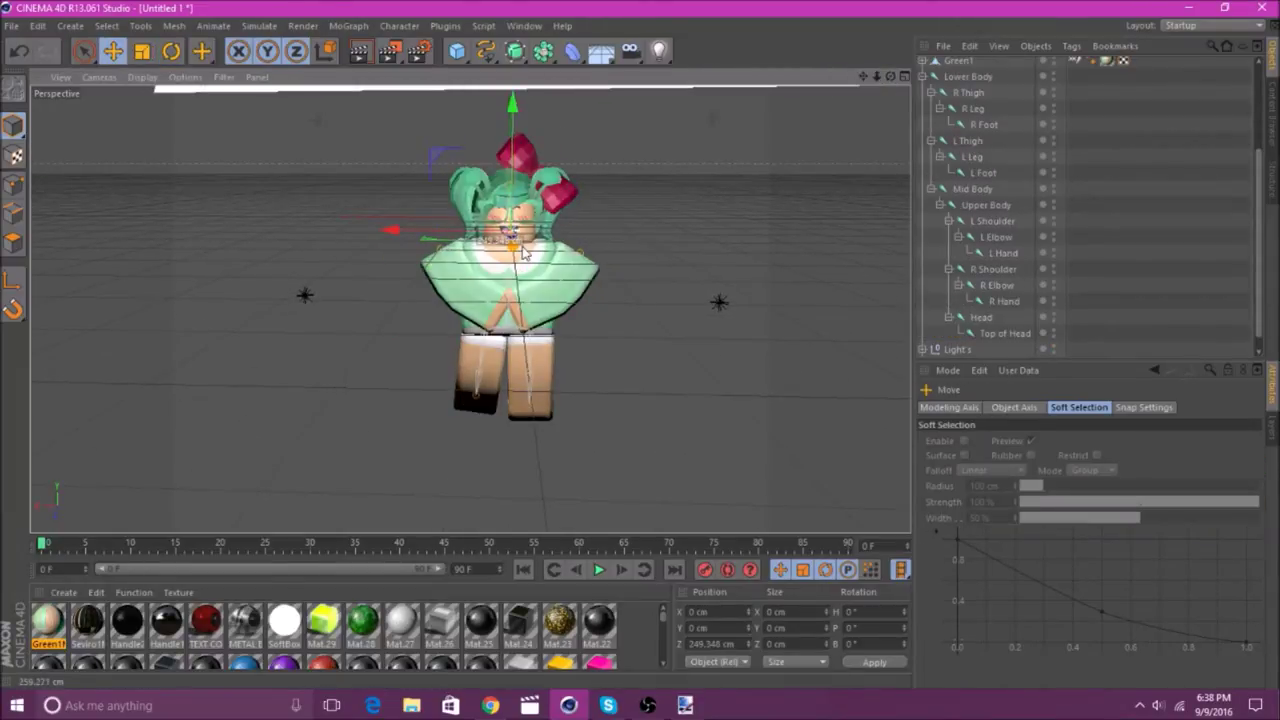
click(389, 51)
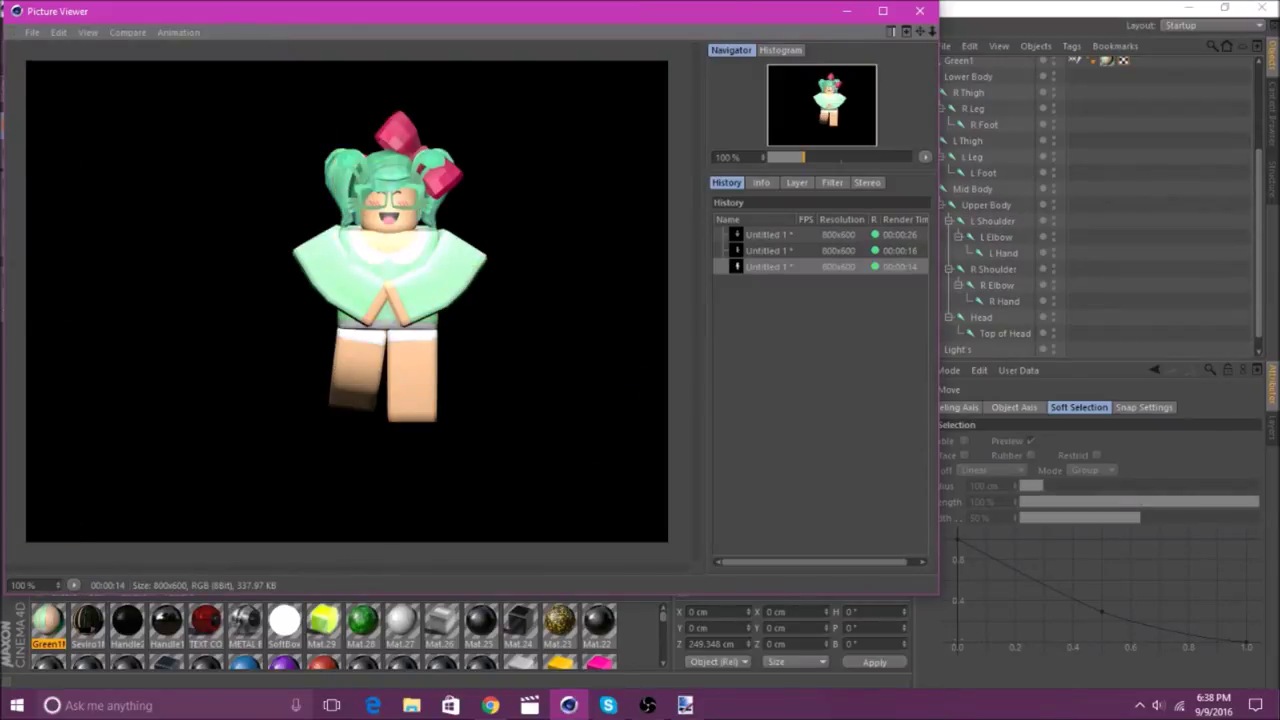
click(925, 14)
- Set the render's save format to PNG with Alpha Channel and Straight Alpha enabled
click(404, 29)
click(272, 80)
click(419, 53)
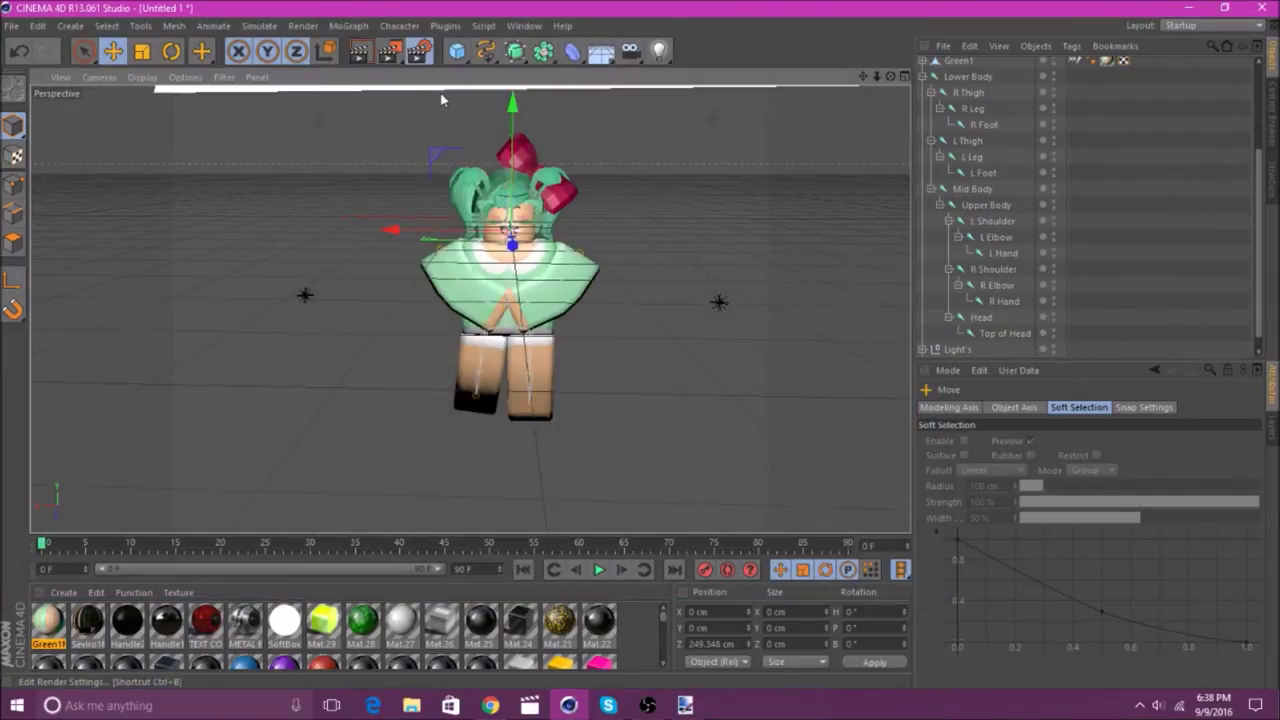
click(164, 81)
click(438, 112)
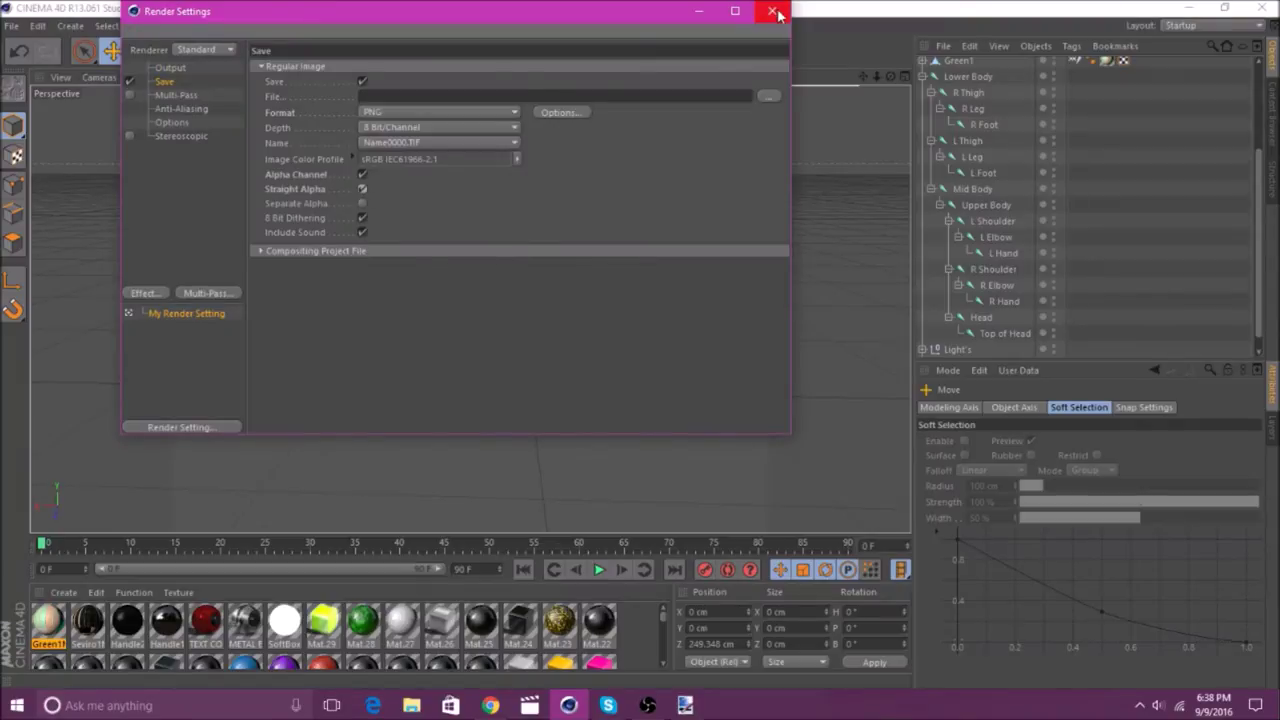
click(773, 12)
- Recheck the render settings and render the scene again in the Picture Viewer
click(418, 54)
click(772, 12)
click(391, 54)
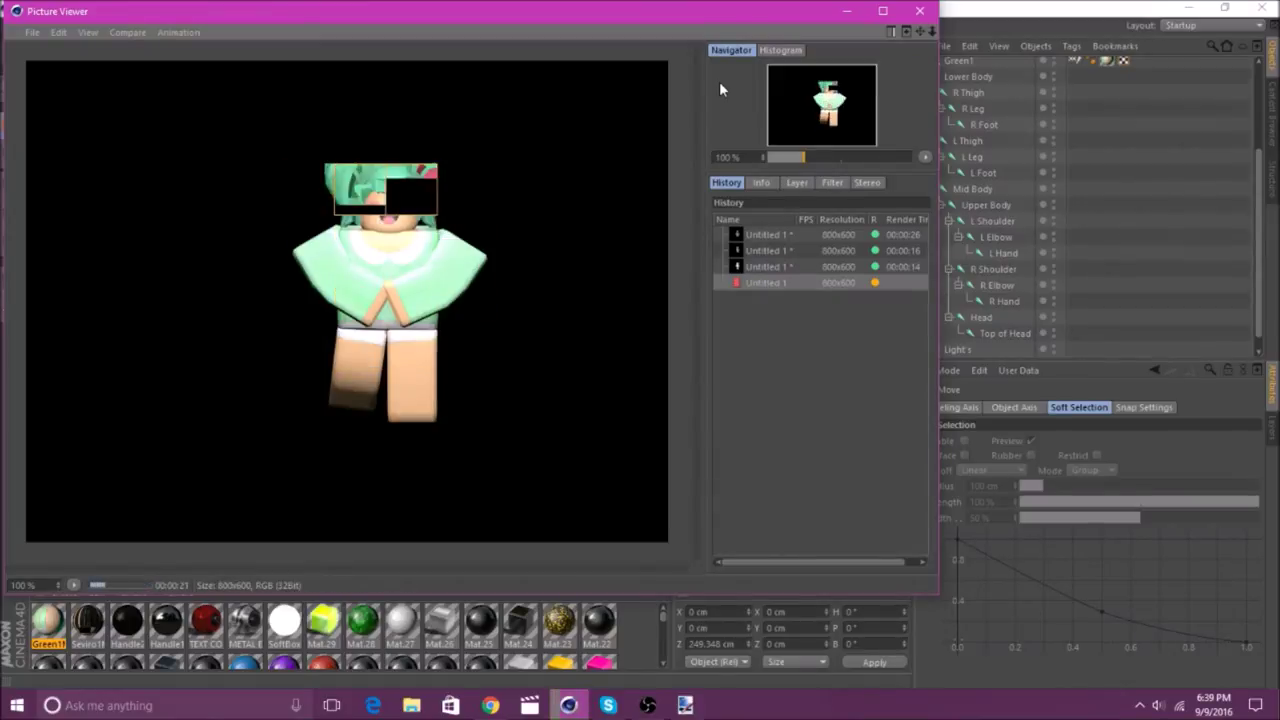
- Save the latest render in the Picture Viewer history as an image named green
right_click(836, 281)
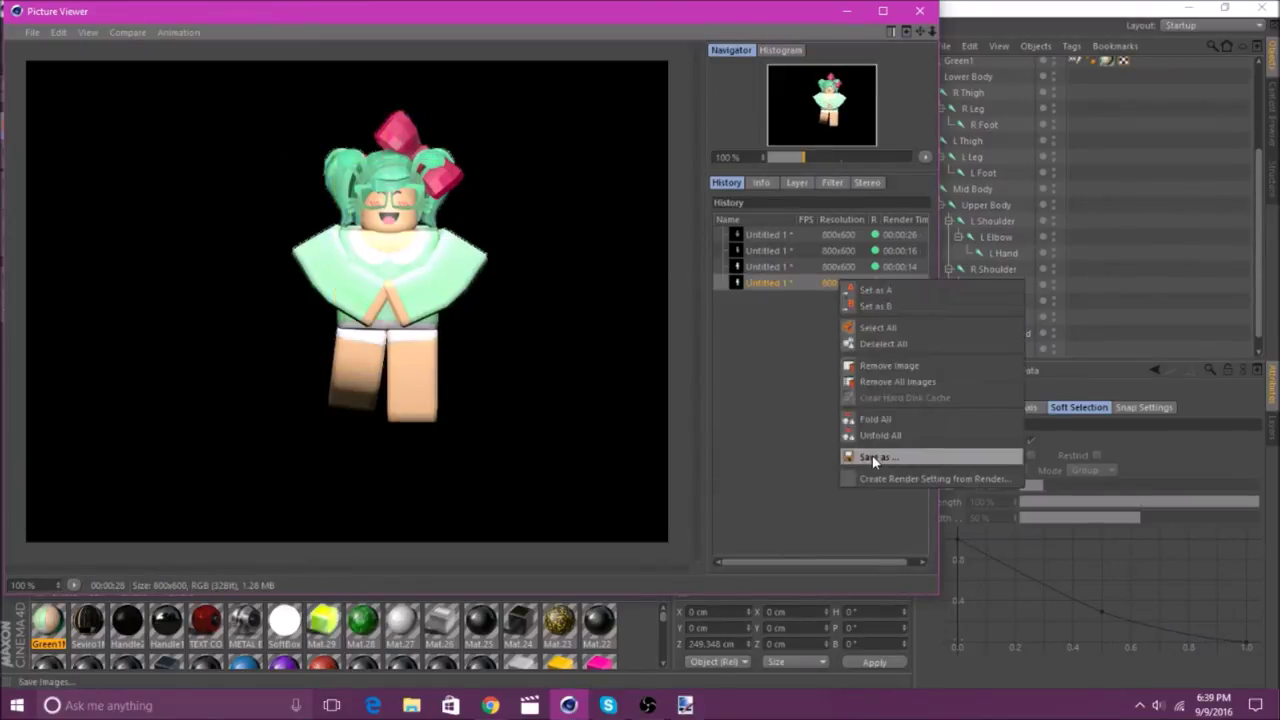
click(870, 459)
click(840, 605)
text(green)
click(510, 386)
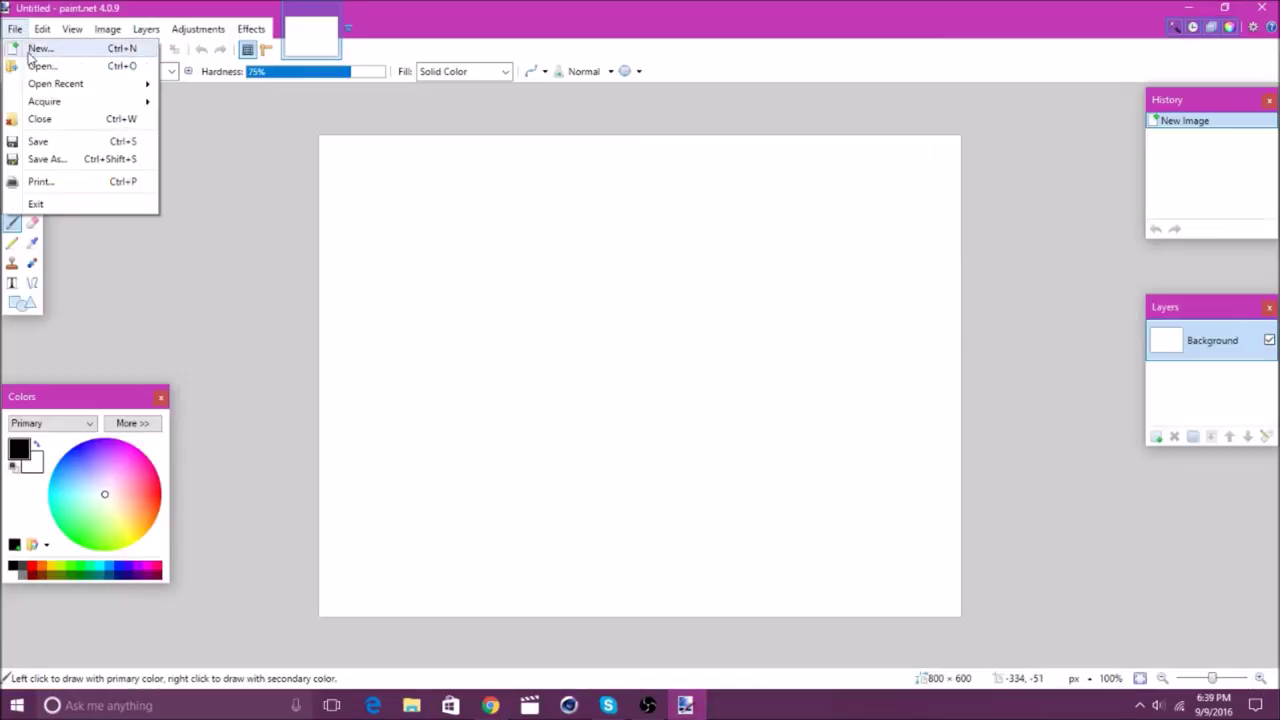
- In paint.net, create a 445 × 445 pixel image and open the saved green render from the ROBLOX folder
click(42, 46)
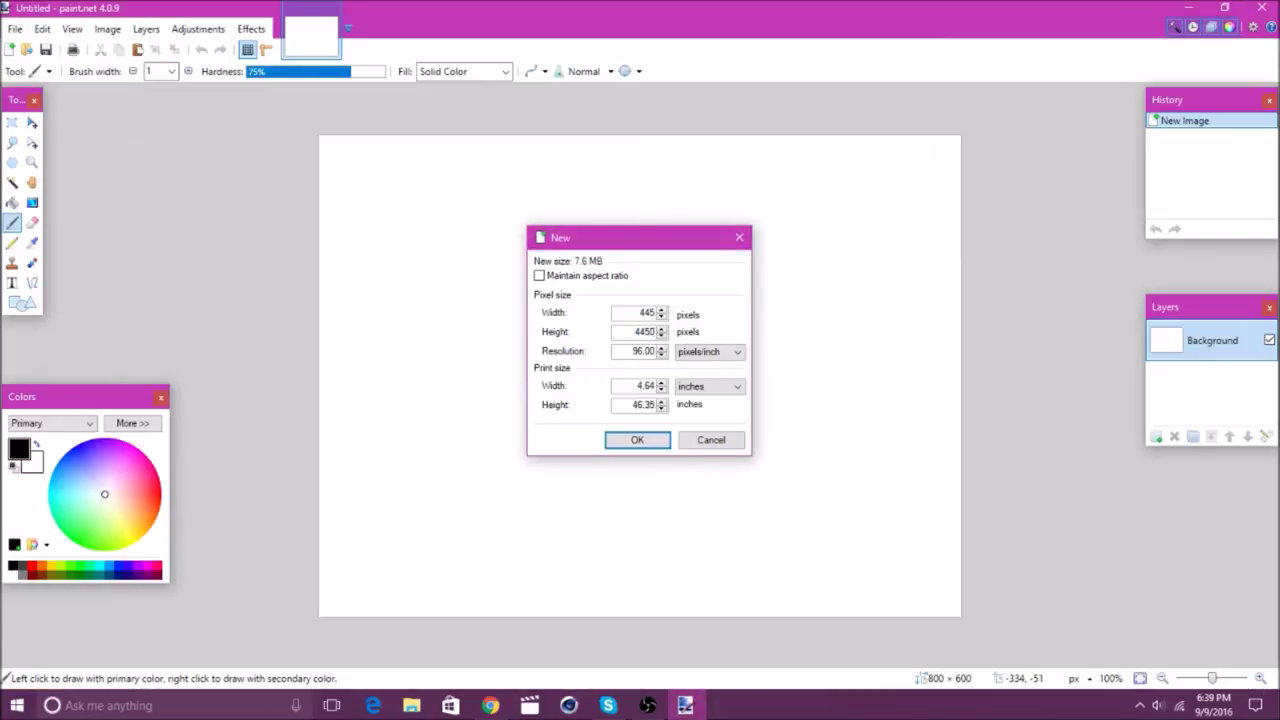
click(637, 441)
click(17, 25)
click(42, 65)
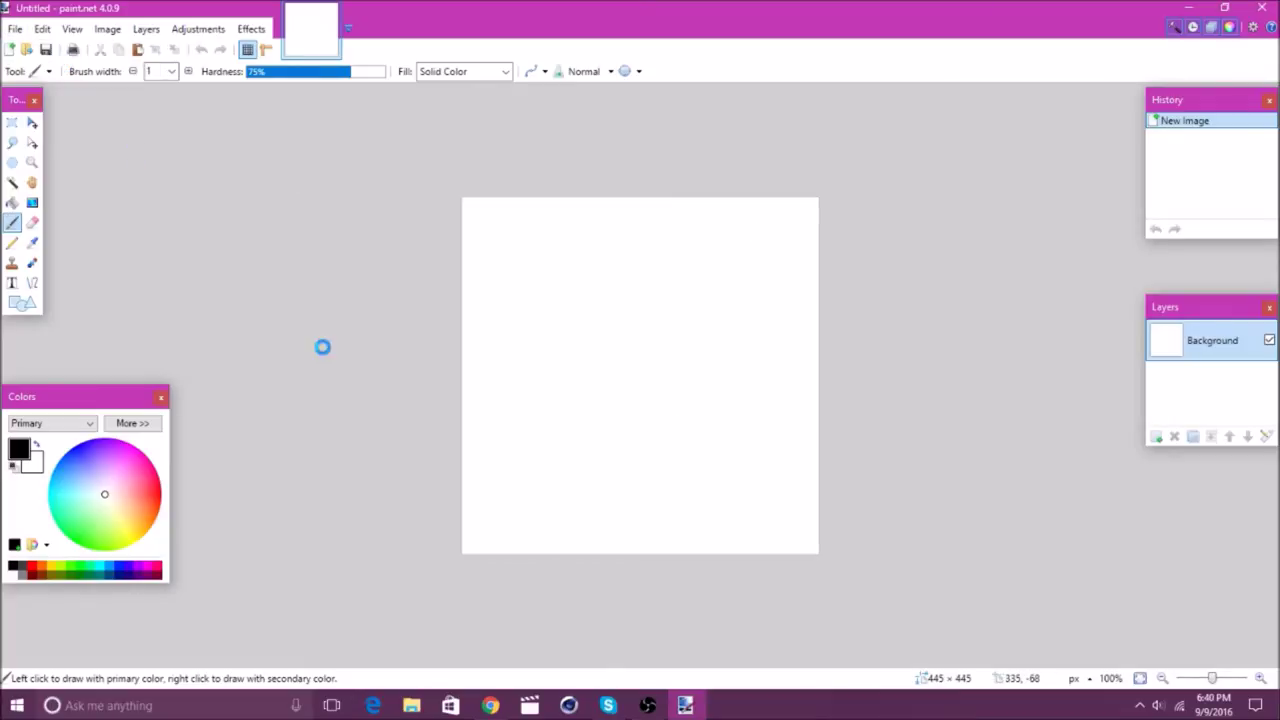
click(71, 216)
double_click(178, 144)
double_click(172, 127)
click(283, 205)
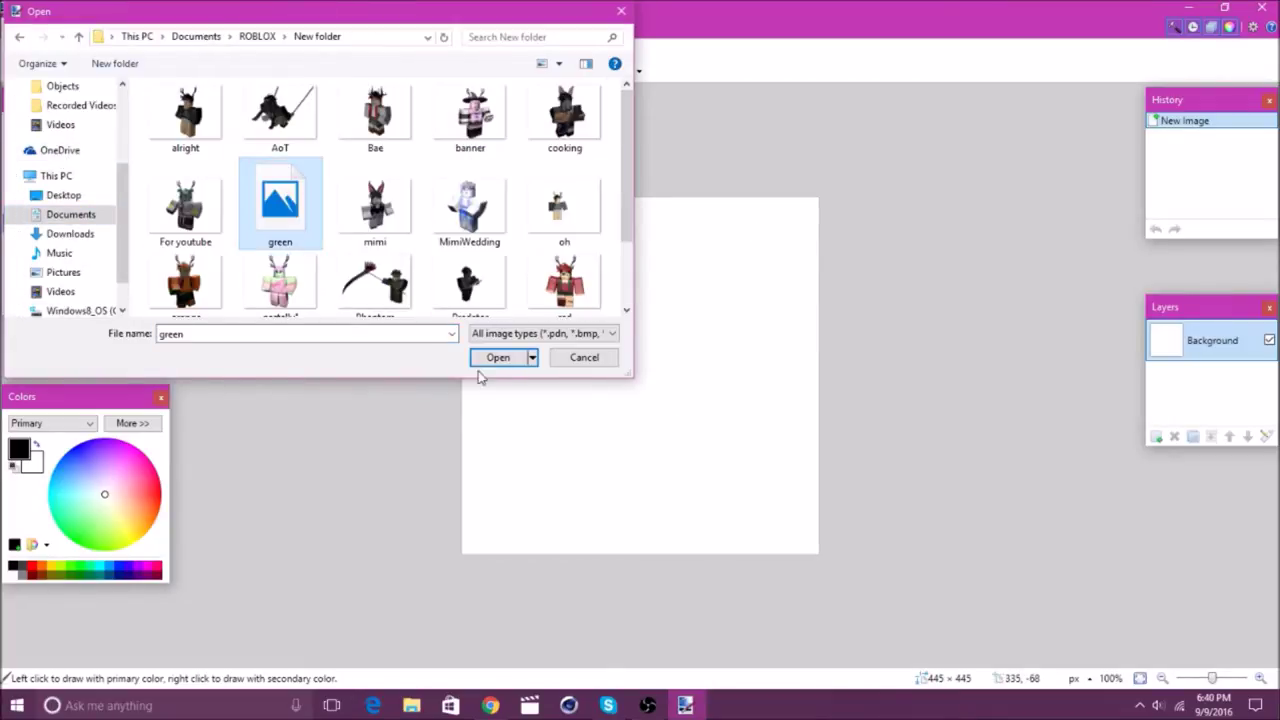
click(490, 358)
- Switch to Chrome and search Google Images for "green background" in a new tab
click(490, 705)
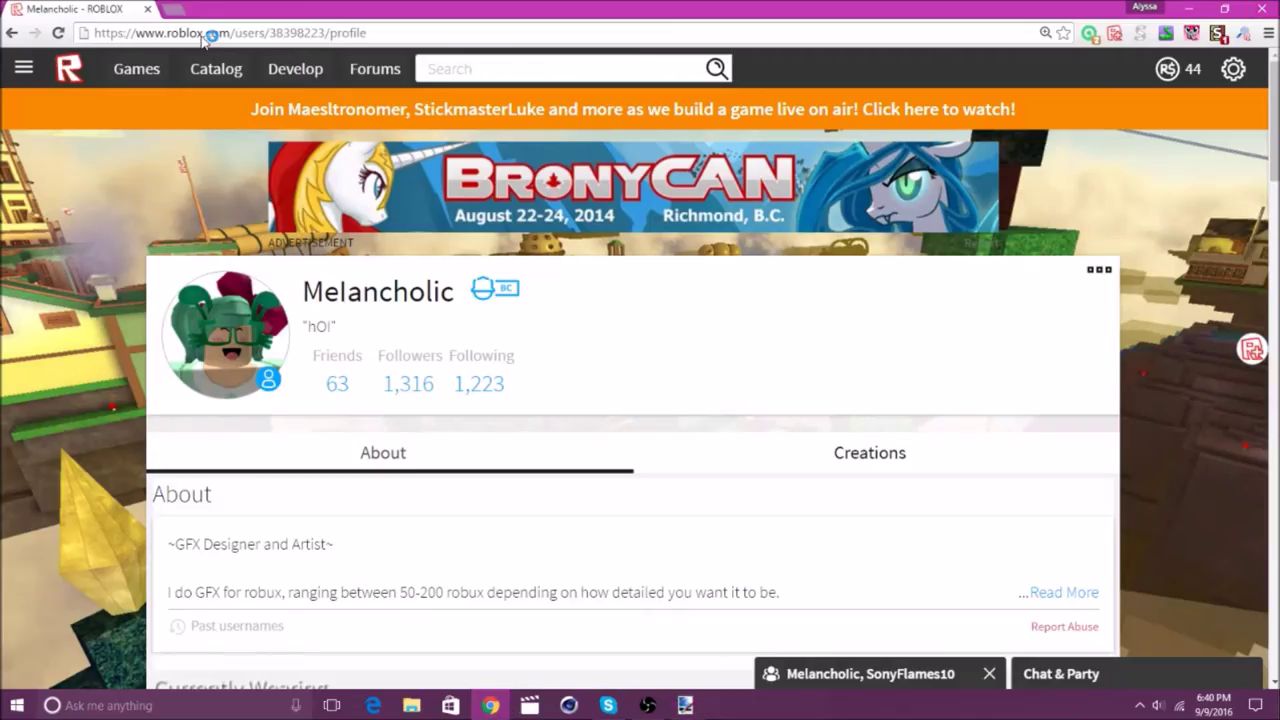
key(ctrl+t)
text(green background)
key(Return)
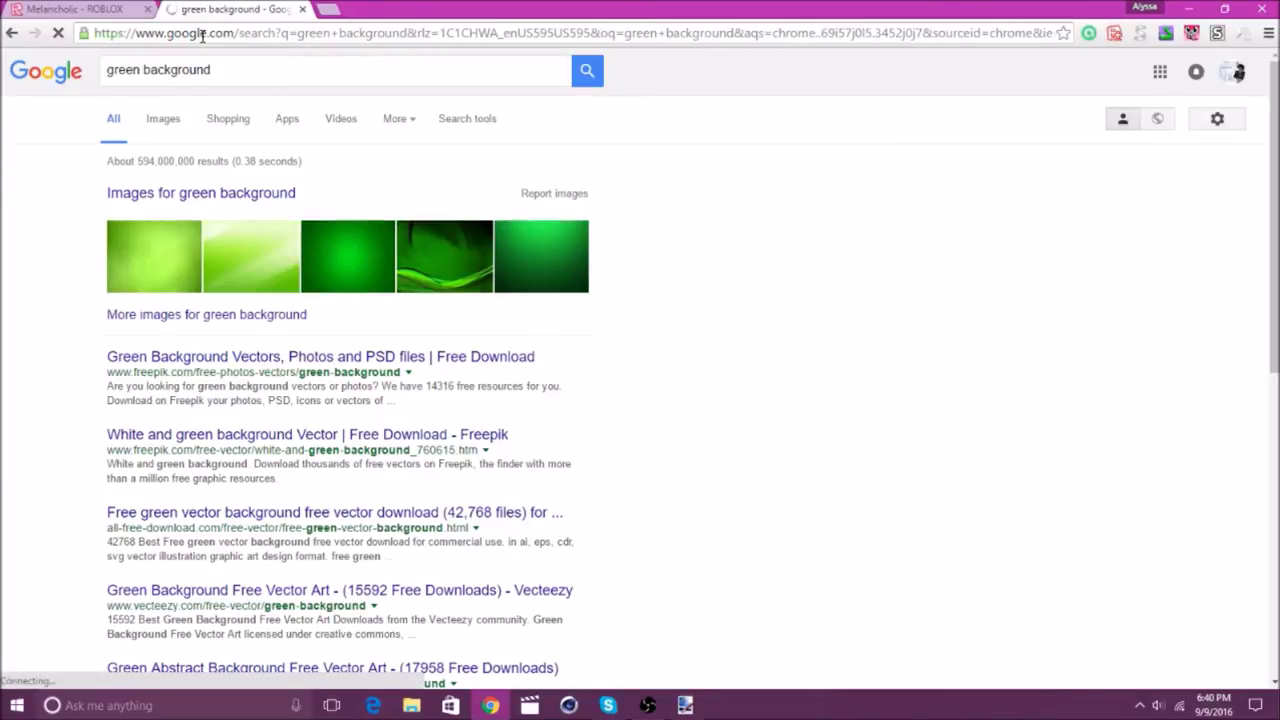
click(163, 119)
scroll(337, 337, down, 3)
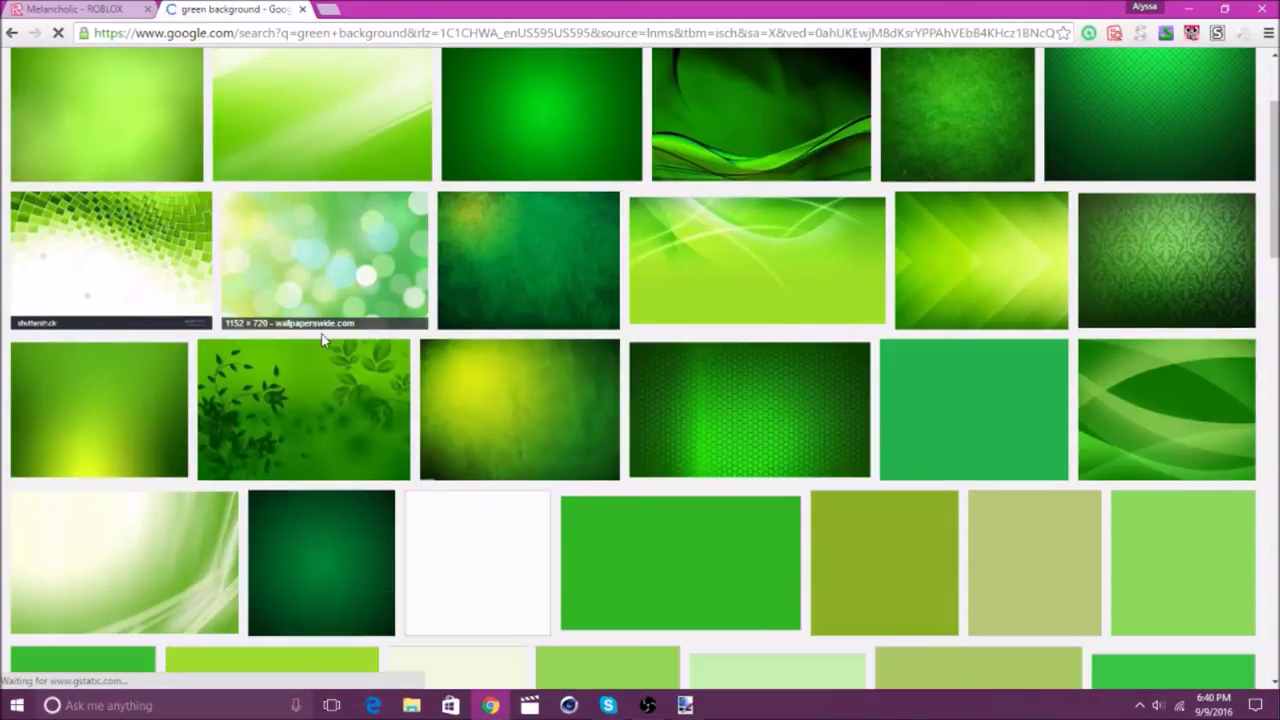
- Open the dark green damask pattern result and save the image as greenb
scroll(510, 441, up, 3)
click(1170, 420)
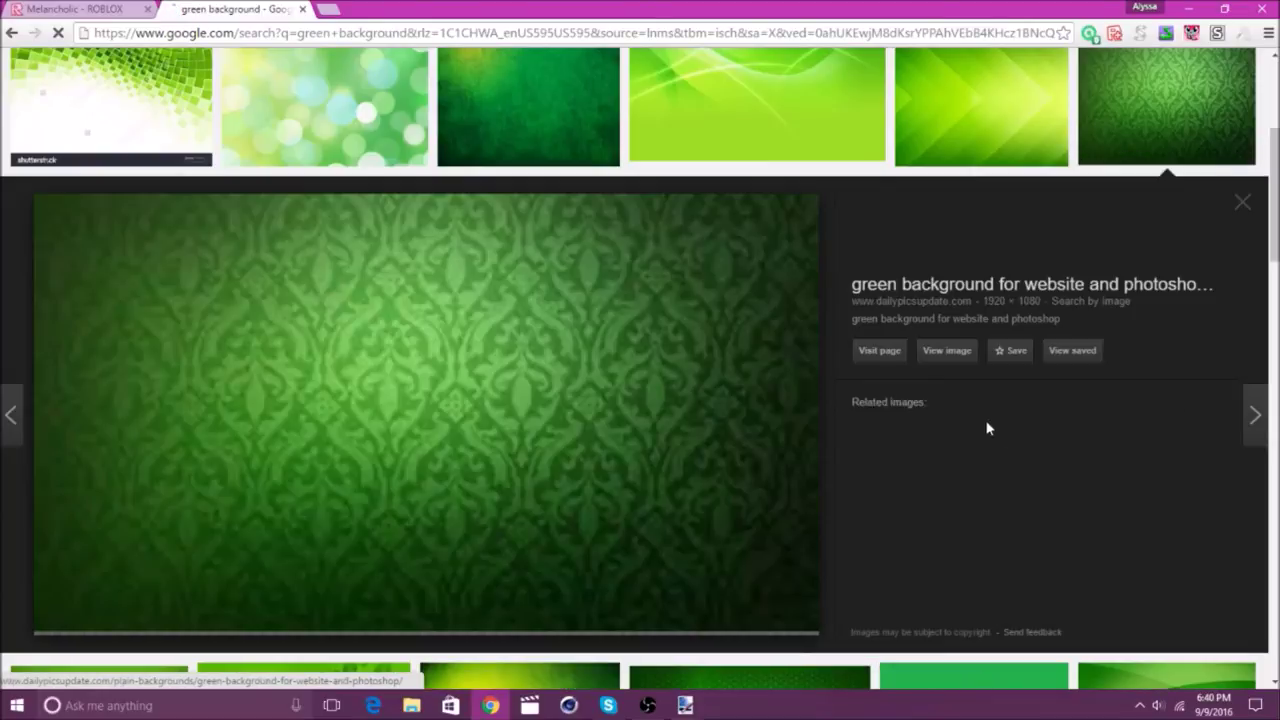
right_click(718, 468)
click(692, 227)
click(1110, 370)
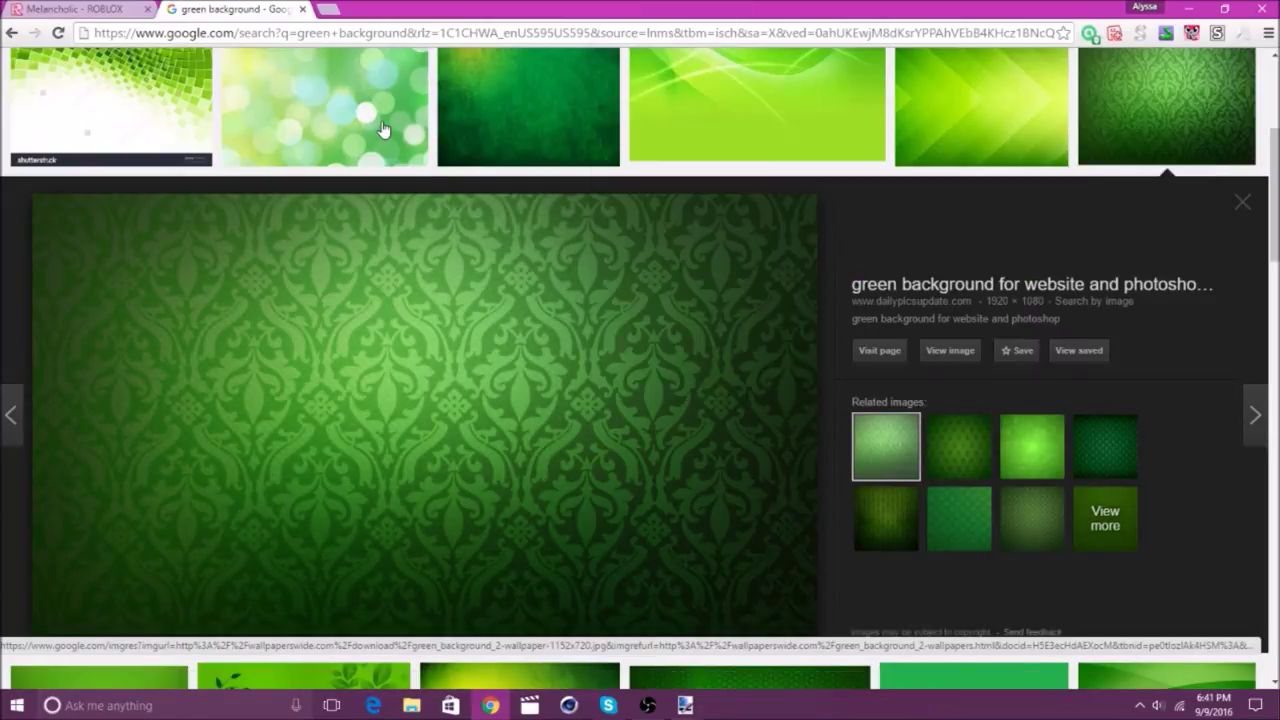
- Browse images related to the pale green bokeh result and save the Vector Blur Green Background as green1
click(385, 163)
click(957, 430)
click(1030, 435)
click(1080, 429)
click(918, 510)
click(950, 512)
click(1009, 514)
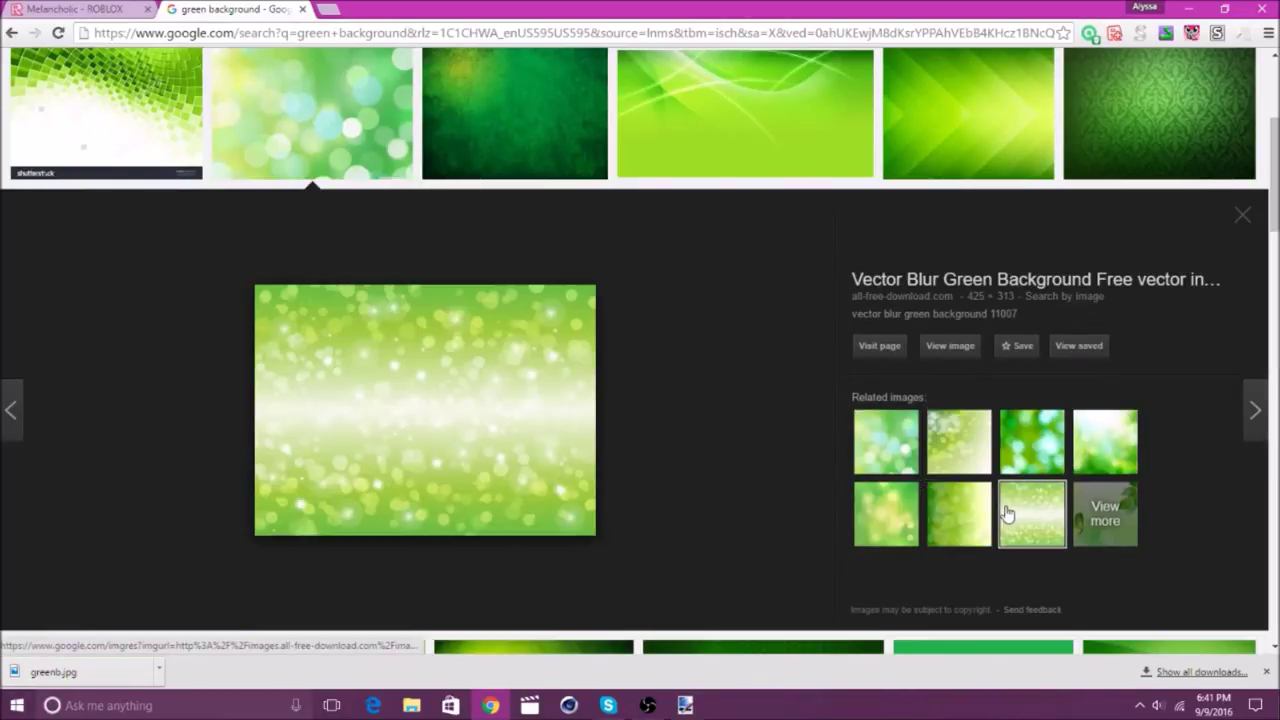
right_click(526, 490)
click(612, 394)
text(g)
click(1090, 372)
- Change the image search to "green effects"
scroll(640, 225, up, 4)
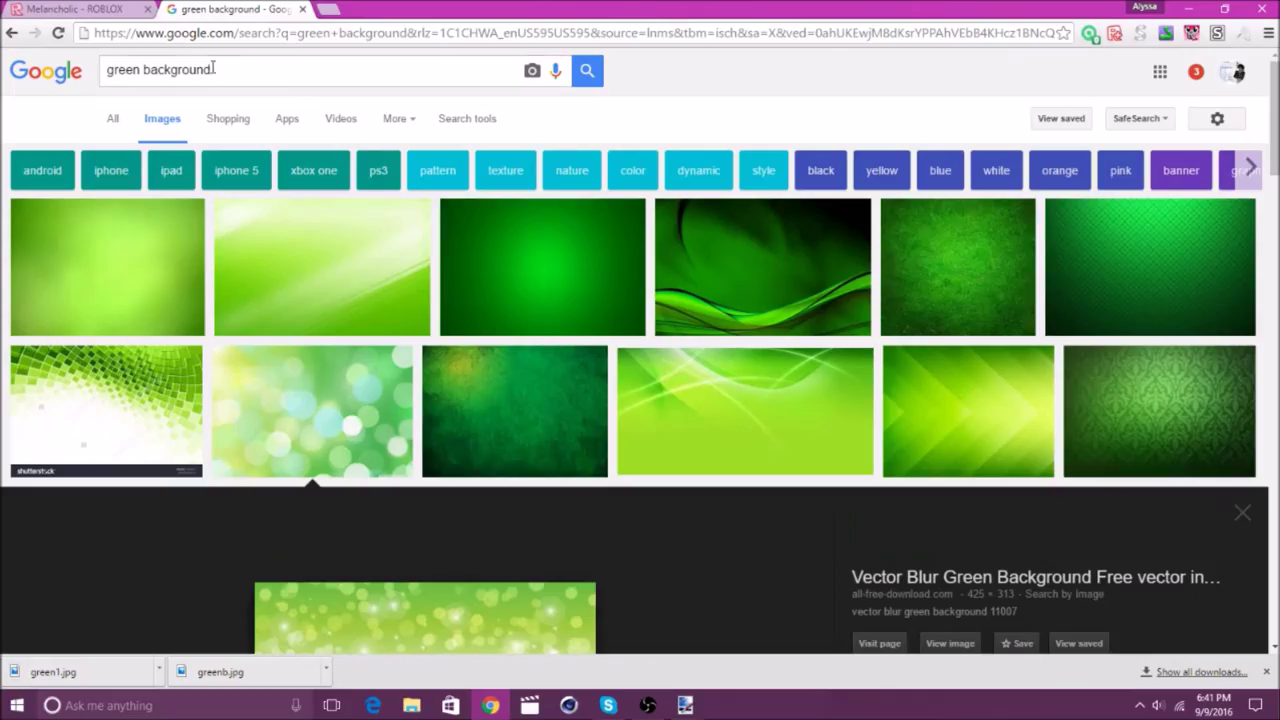
text(ffects)
key(Return)
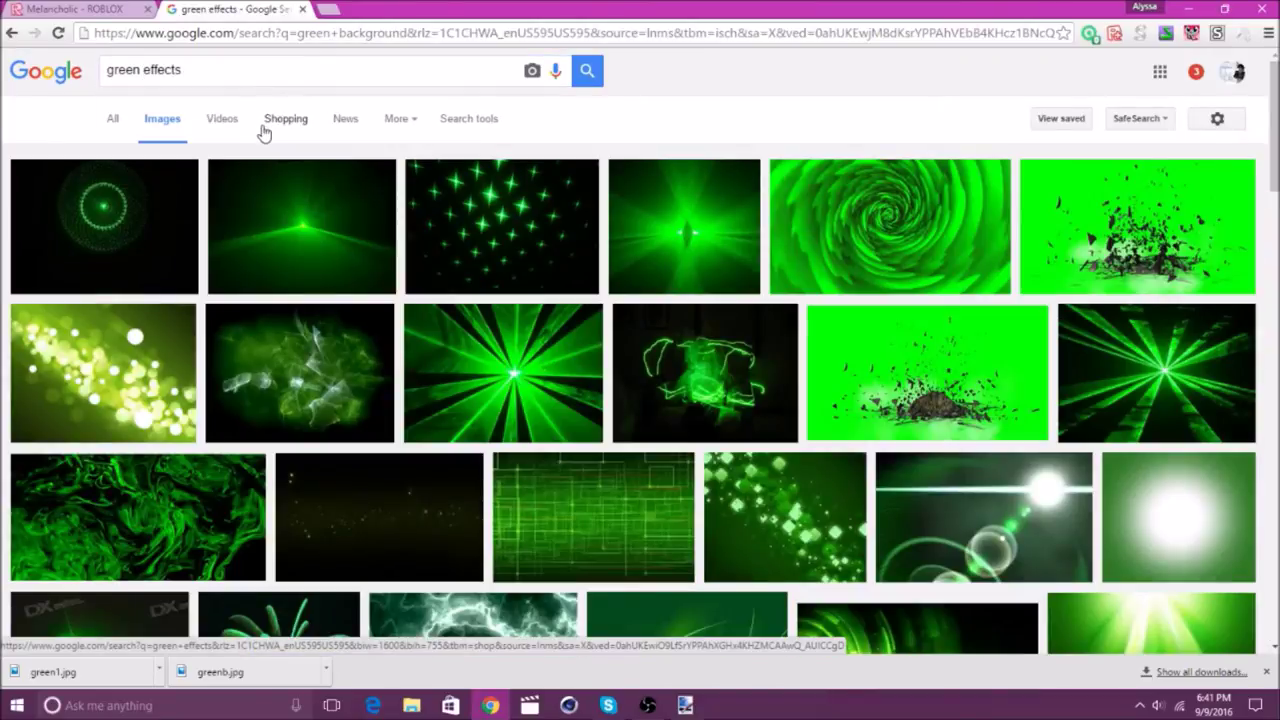
- Find the green bokeh image with gold sparkles and save it as green2
scroll(381, 152, down, 2)
scroll(648, 374, down, 7)
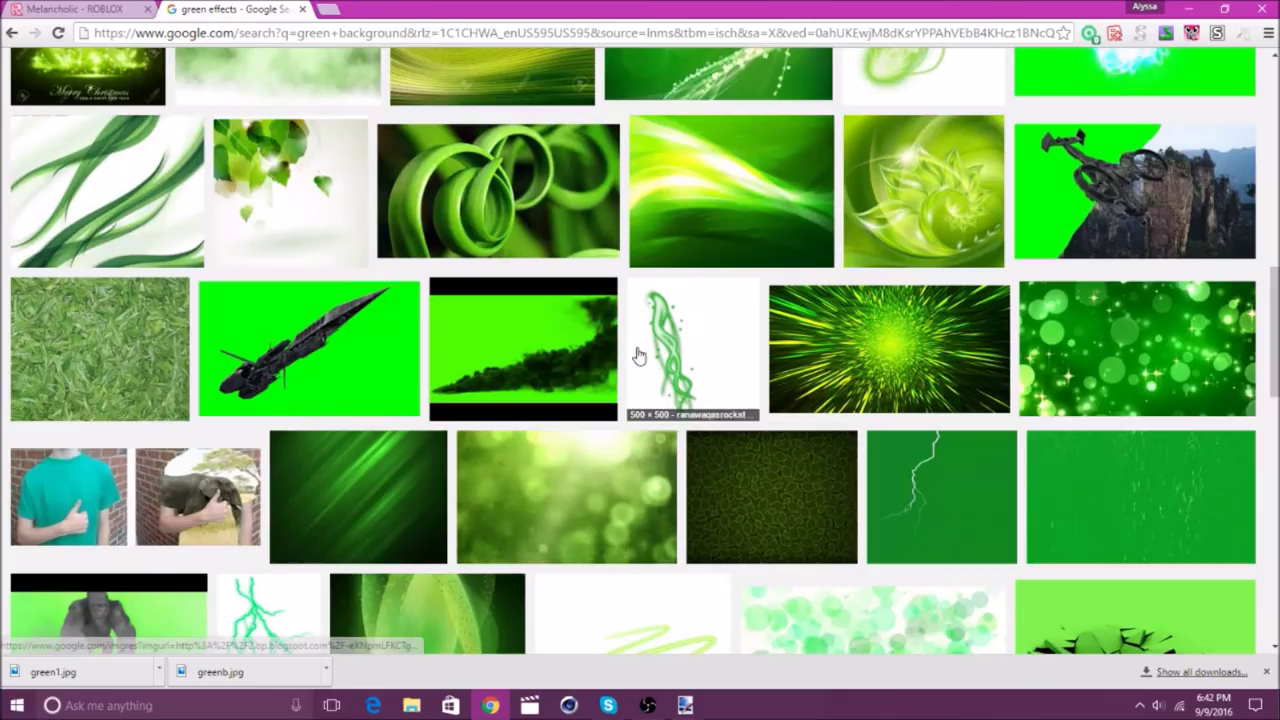
click(1129, 300)
right_click(569, 388)
click(640, 531)
text(greeb)
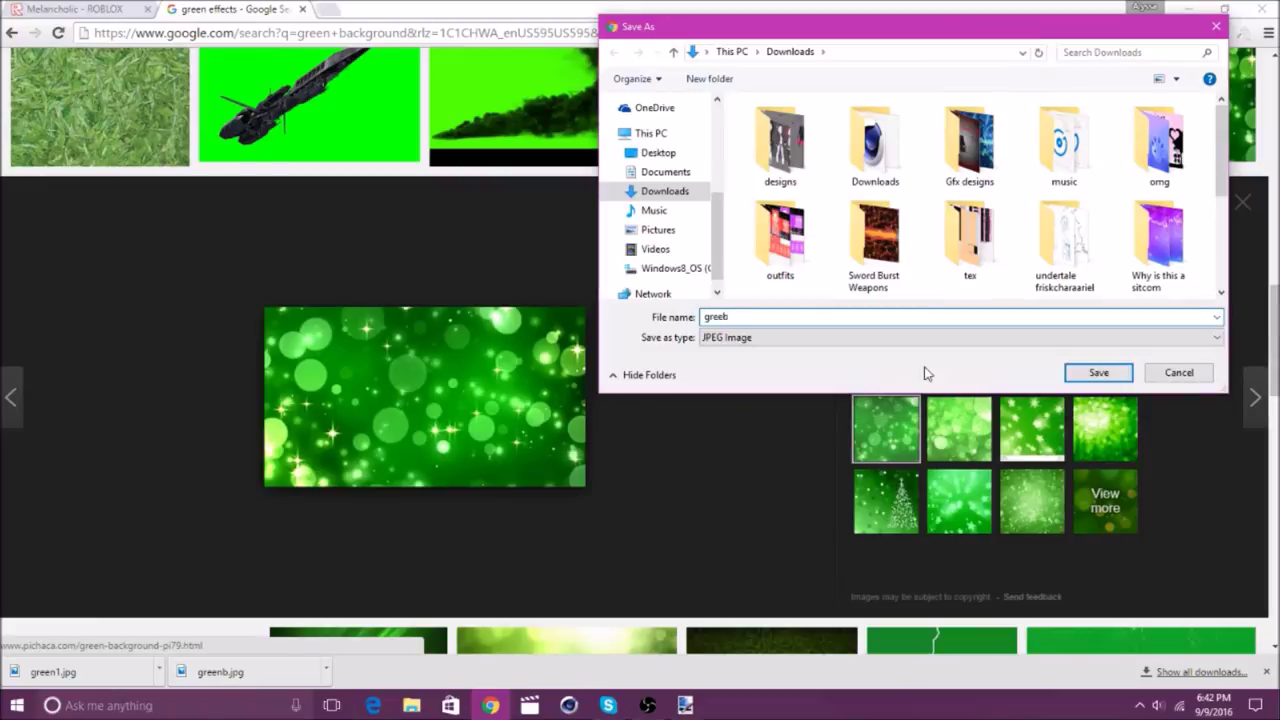
click(1088, 372)
- Change the image search to "bokeh particles"
scroll(663, 229, up, 10)
drag(197, 67, 3, 8)
text(bokeh pa)
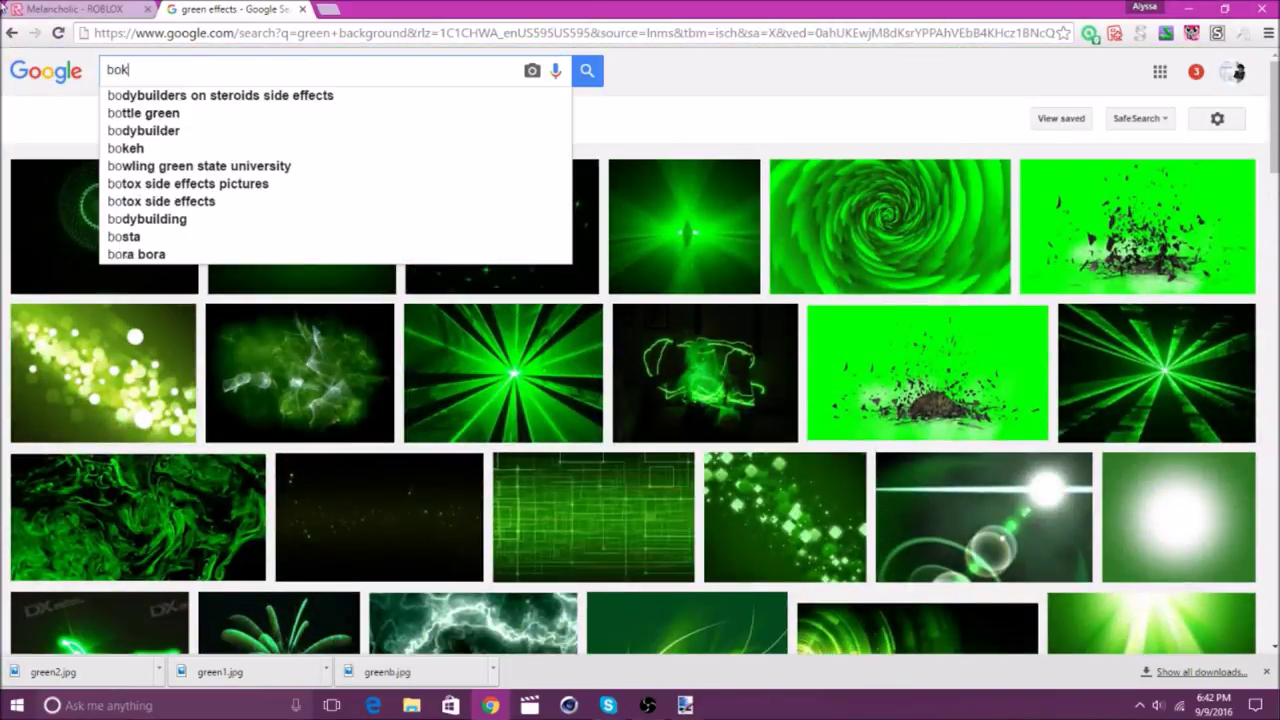
text(rticles)
key(Return)
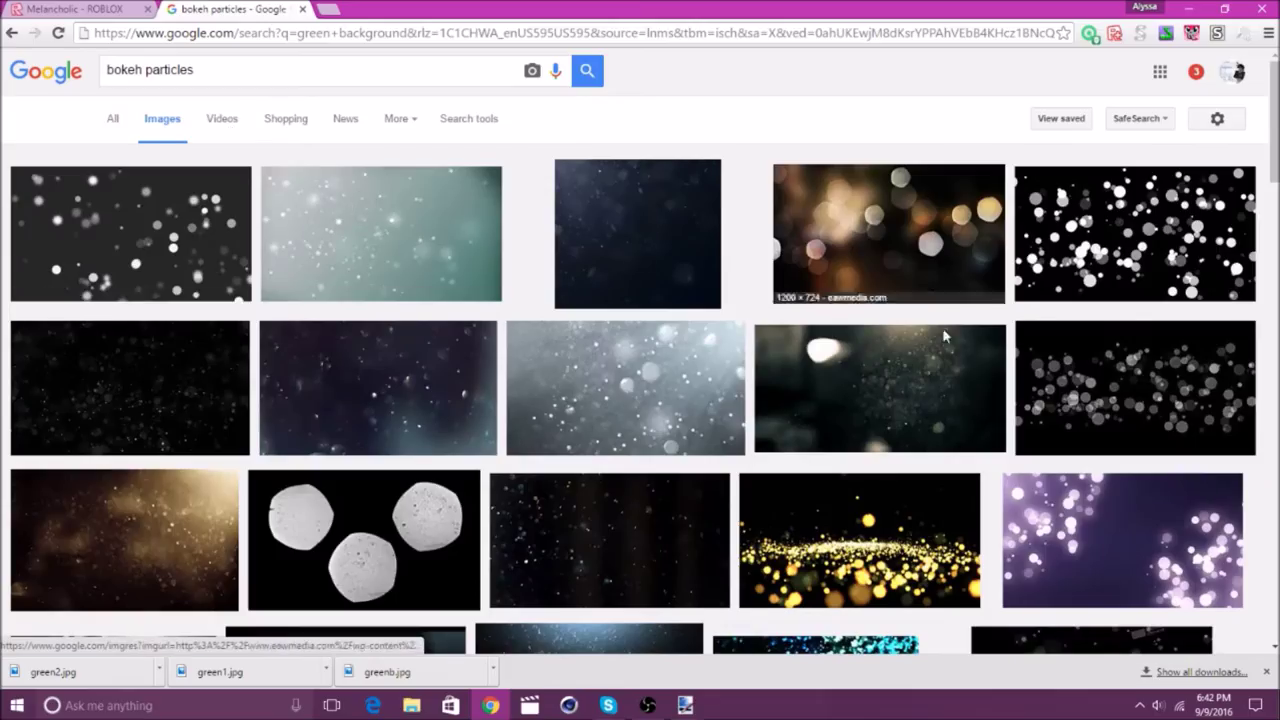
- Find the image of cream bokeh lights on a grey backdrop and save it as boken
scroll(478, 378, down, 7)
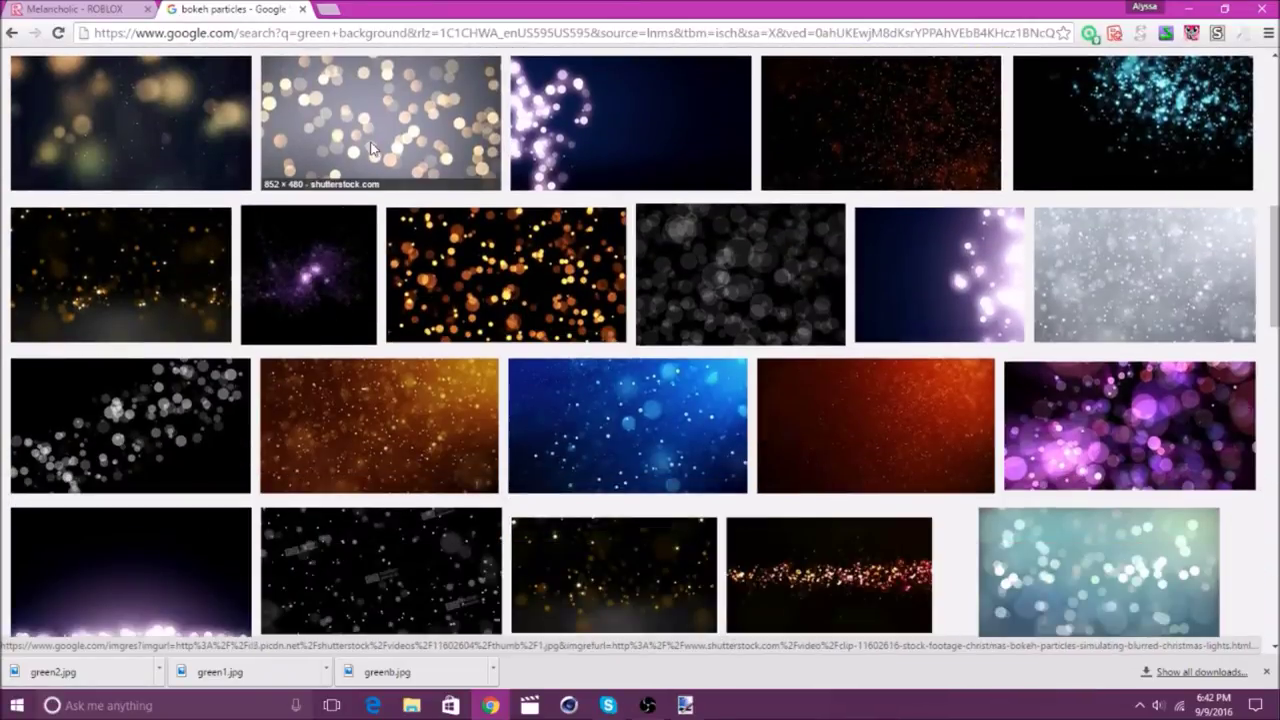
click(370, 148)
right_click(464, 363)
click(540, 506)
text(boken)
click(1079, 378)
- Switch to paint.net, paste the character render into a new layer of the 445 × 445 image and centre it on the canvas
mouse_move(685, 705)
click(752, 637)
click(312, 42)
click(1156, 436)
key(ctrl+v)
click(638, 461)
drag(797, 465, 611, 474)
click(173, 52)
- Open the greenb image from the Downloads folder and copy it
click(15, 30)
click(46, 71)
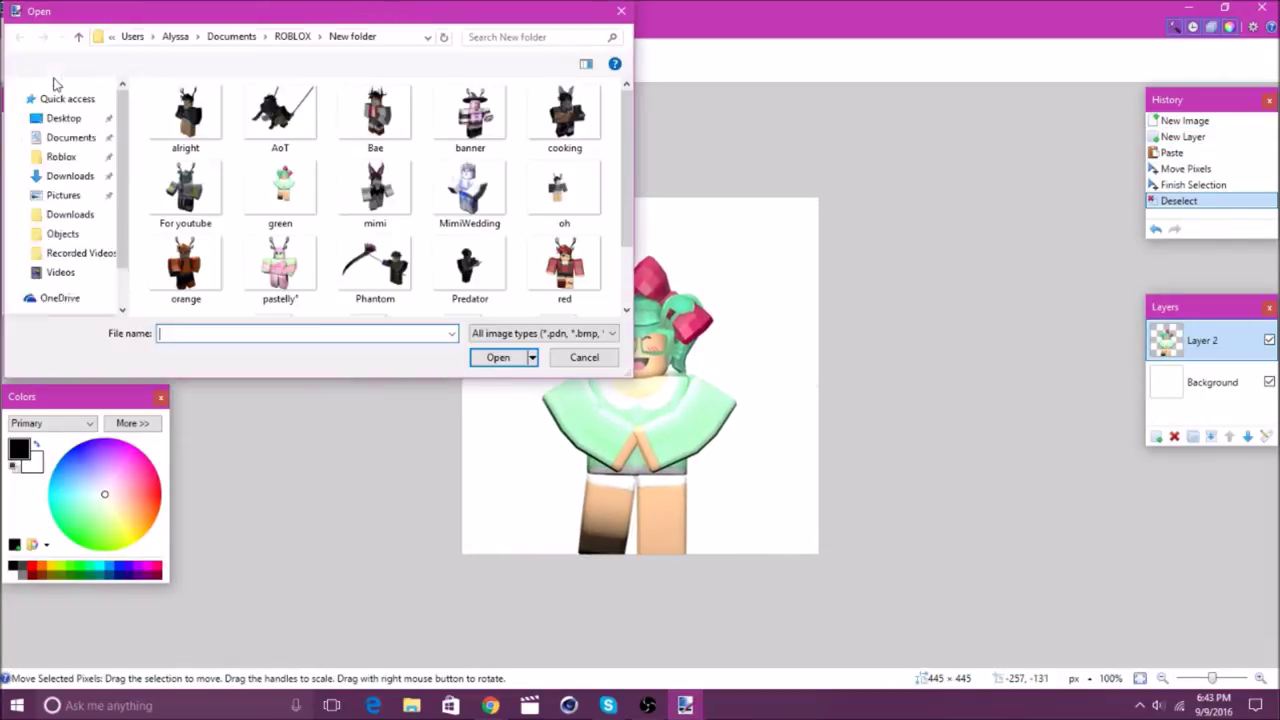
scroll(100, 200, down, 3)
click(104, 214)
scroll(190, 212, down, 5)
click(186, 212)
click(495, 360)
key(ctrl+c)
- Paste the damask pattern onto the Background layer, keeping the canvas size, and scale it to about 1392 × 675 pixels over the canvas
click(311, 32)
key(ctrl+v)
click(620, 488)
click(1180, 395)
key(ctrl+v)
click(623, 440)
drag(775, 405, 585, 335)
drag(516, 240, 351, 206)
drag(107, 92, 532, 419)
drag(802, 500, 520, 248)
drag(600, 247, 531, 240)
- Set the Background layer's brightness to 43 and contrast to 43
click(198, 29)
click(220, 83)
drag(604, 326, 639, 328)
drag(601, 364, 639, 378)
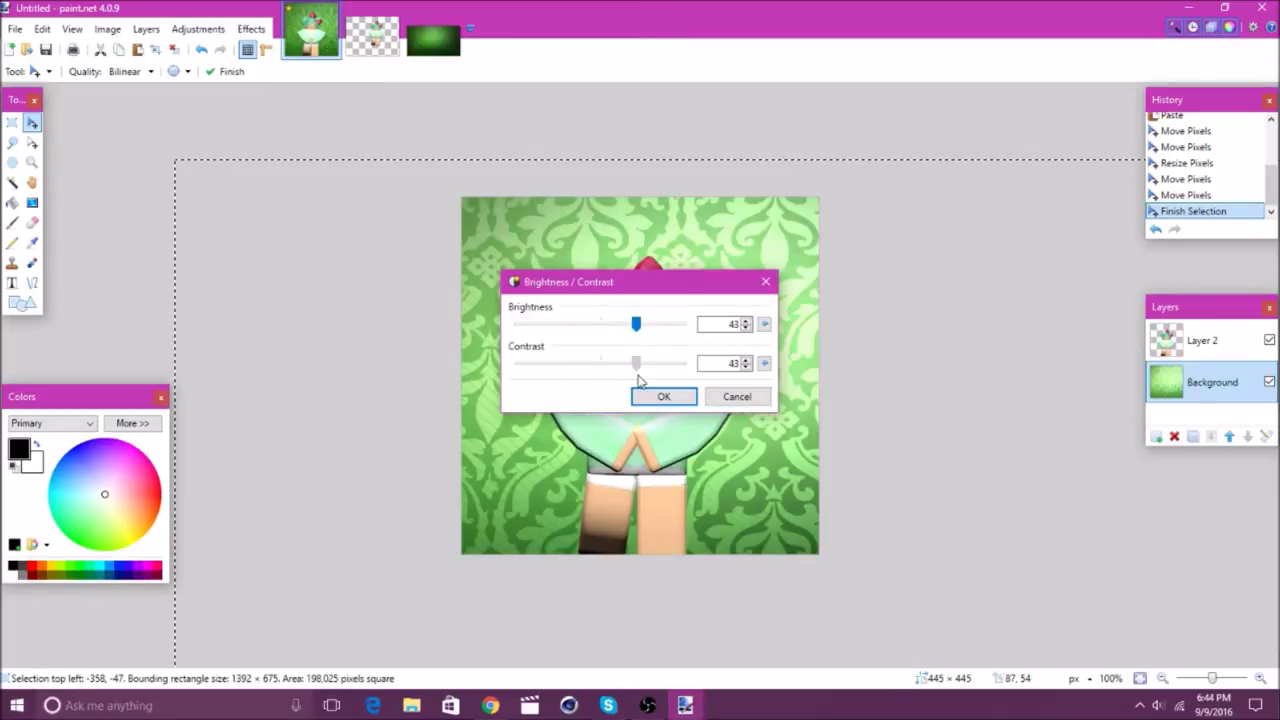
drag(682, 288, 979, 281)
click(960, 388)
- Raise the Background layer's hue, saturation and lightness slightly and clear the selection
click(198, 29)
click(243, 118)
mouse_move(416, 267)
mouse_down()
mouse_move(492, 276)
mouse_move(430, 279)
mouse_up()
mouse_move(419, 305)
mouse_down()
mouse_move(443, 307)
mouse_move(423, 308)
mouse_up()
drag(418, 346, 425, 351)
click(480, 375)
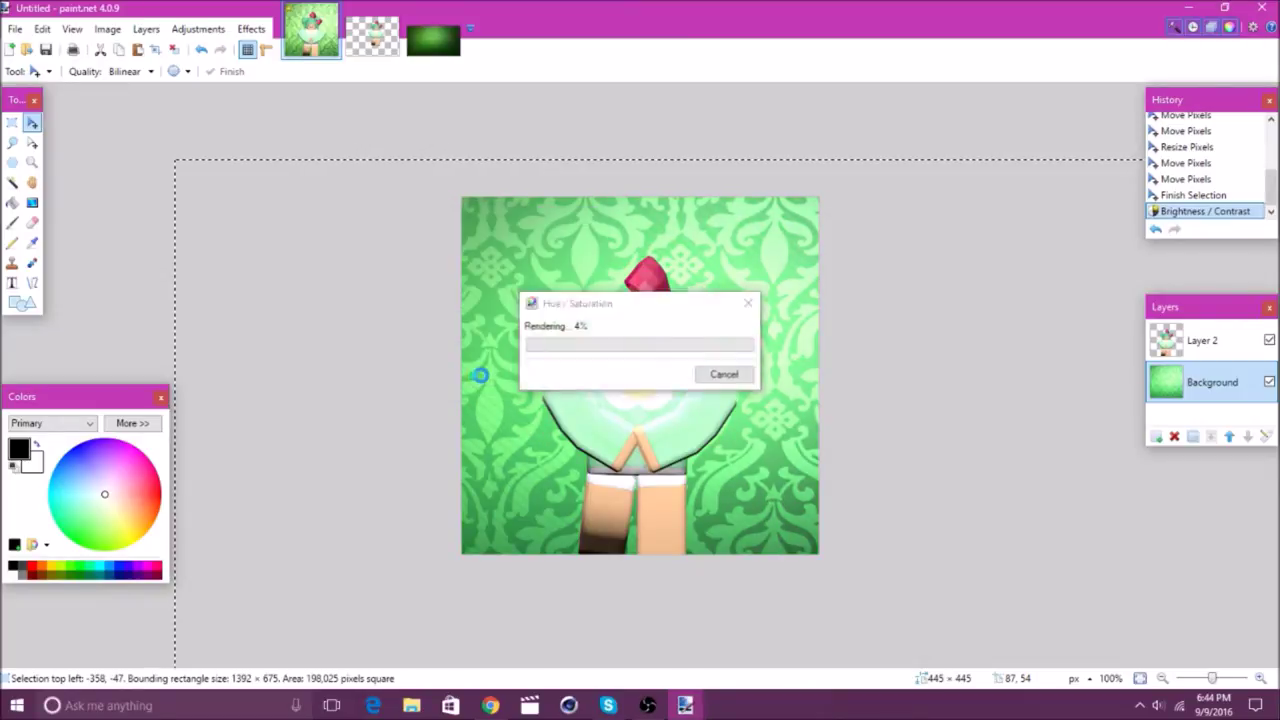
click(174, 50)
- Open the green1 image from the Downloads folder
click(15, 29)
click(62, 70)
drag(623, 155, 622, 183)
scroll(621, 183, down, 5)
click(466, 114)
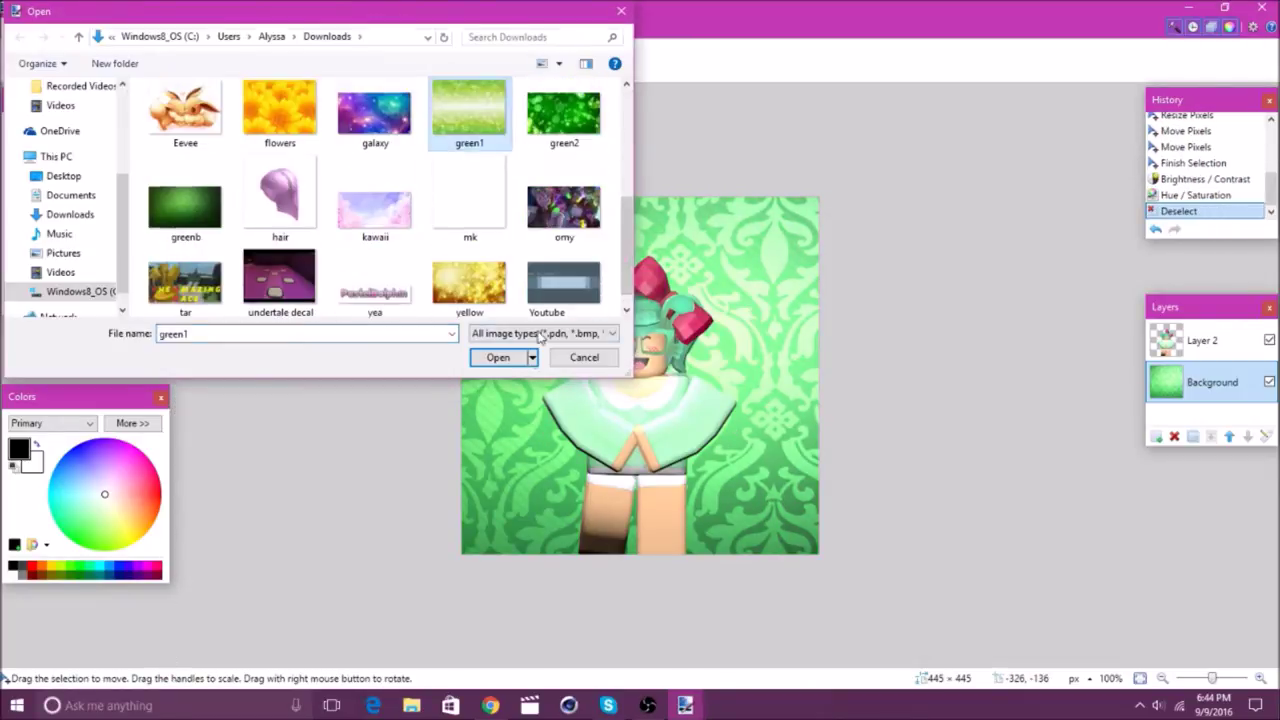
key(Return)
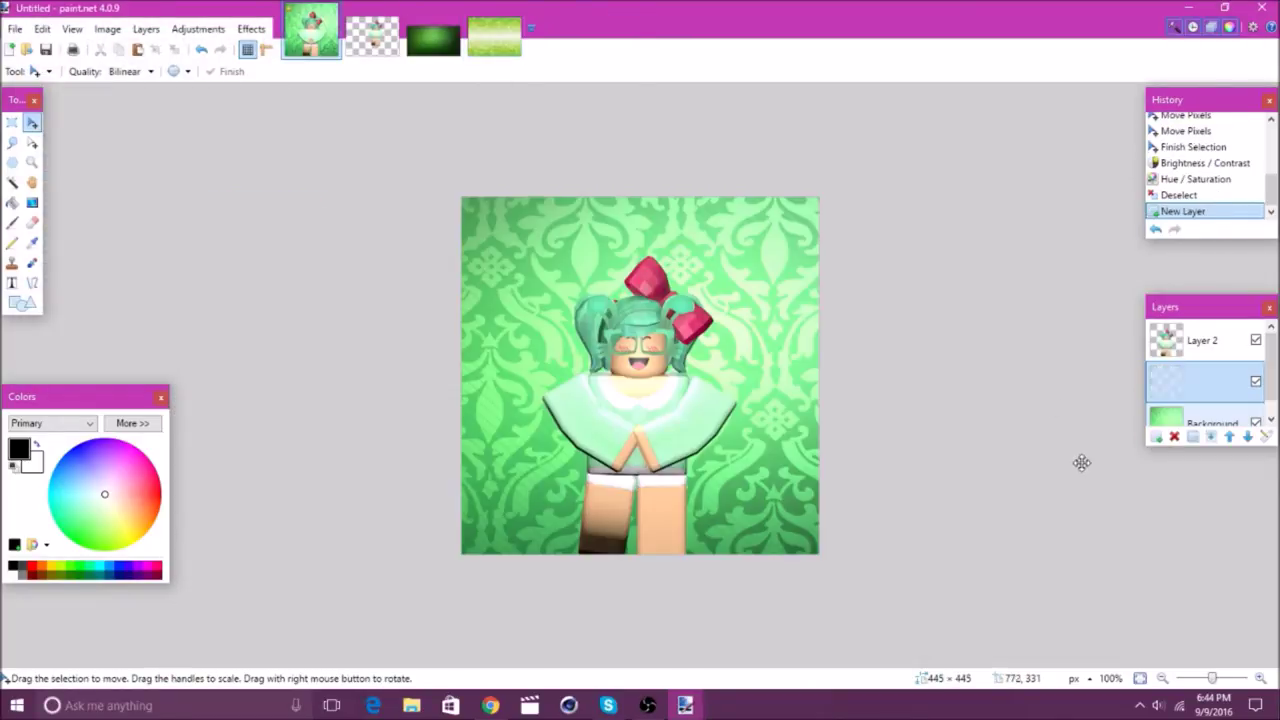
- Paste green1 into the new layer above the Background and resize it to about 547 × 460 pixels over the canvas
key(ctrl+v)
drag(843, 510, 898, 569)
drag(803, 473, 771, 471)
- Set the green1 layer's blend mode to Overlay and its opacity to 95, keeping it beneath the character layer
click(146, 29)
click(222, 199)
click(630, 356)
click(618, 457)
drag(647, 268, 900, 209)
drag(994, 315, 935, 316)
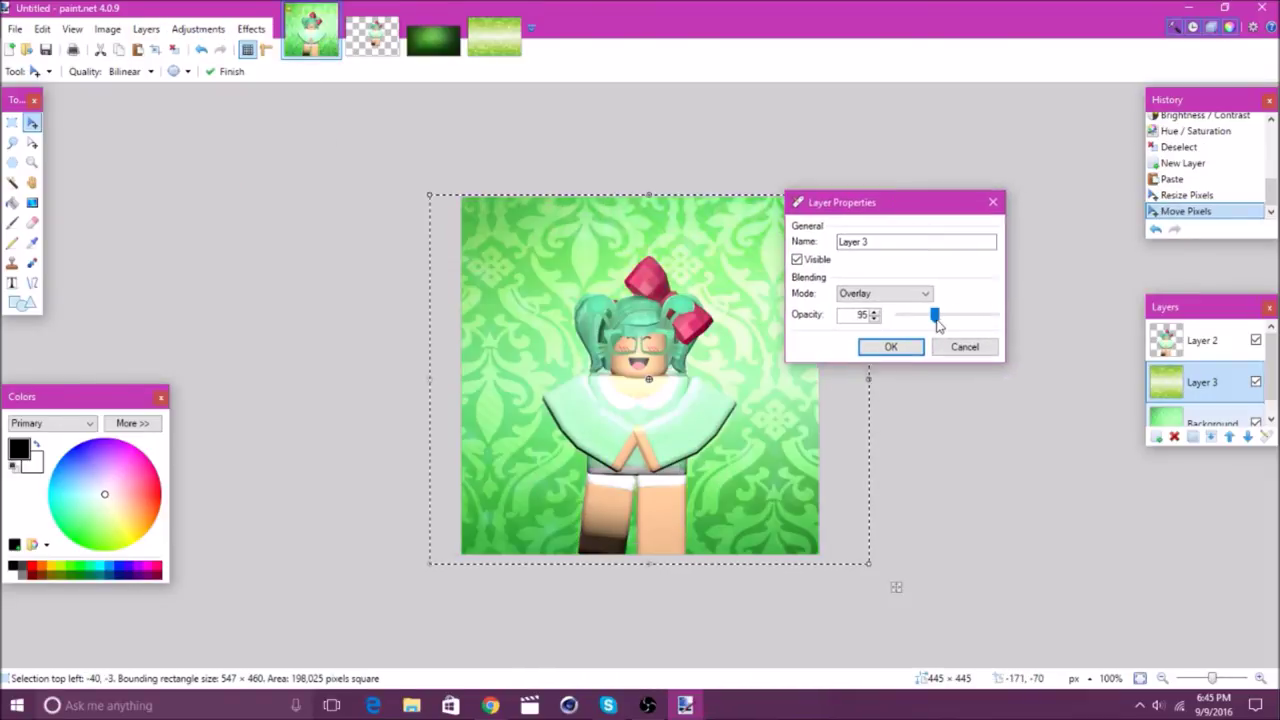
click(902, 351)
click(1229, 436)
click(1247, 436)
- Open the green2 image from the Downloads folder
click(15, 30)
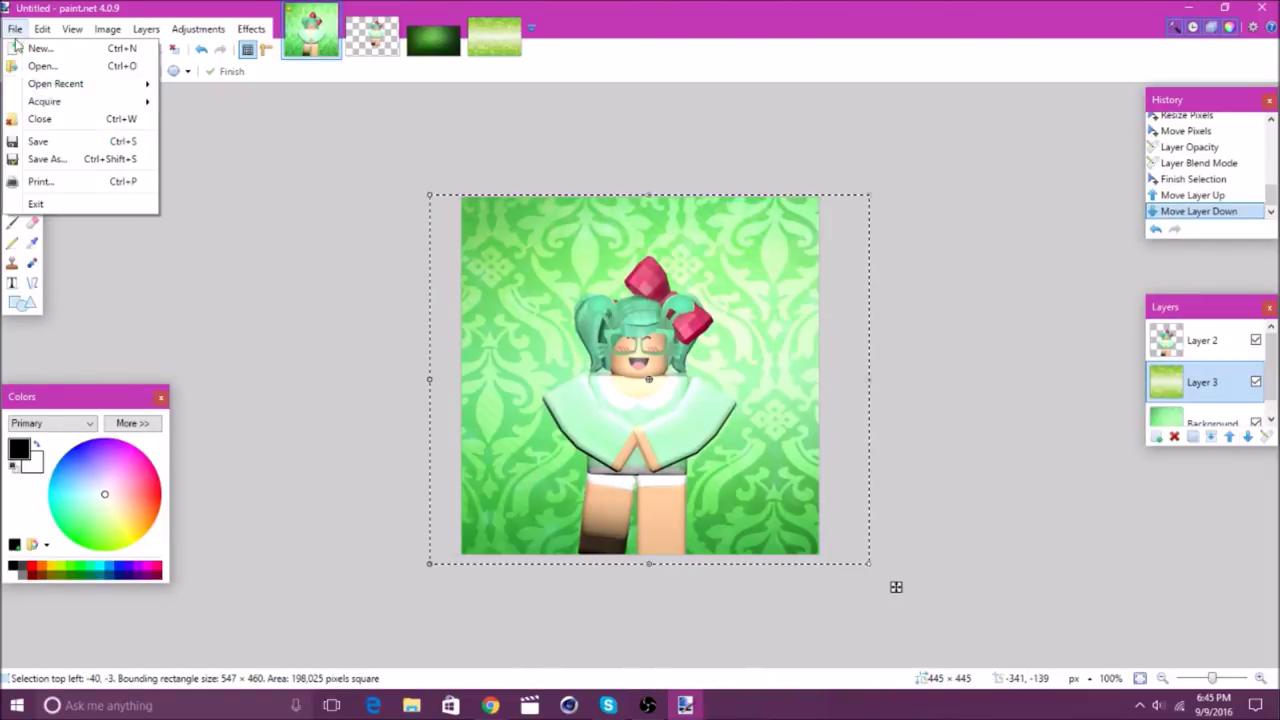
click(40, 70)
drag(626, 125, 626, 255)
click(183, 160)
click(497, 357)
- Paste green2 into a new layer above the character and enlarge it to about 708 × 458 pixels to cover the canvas
click(311, 32)
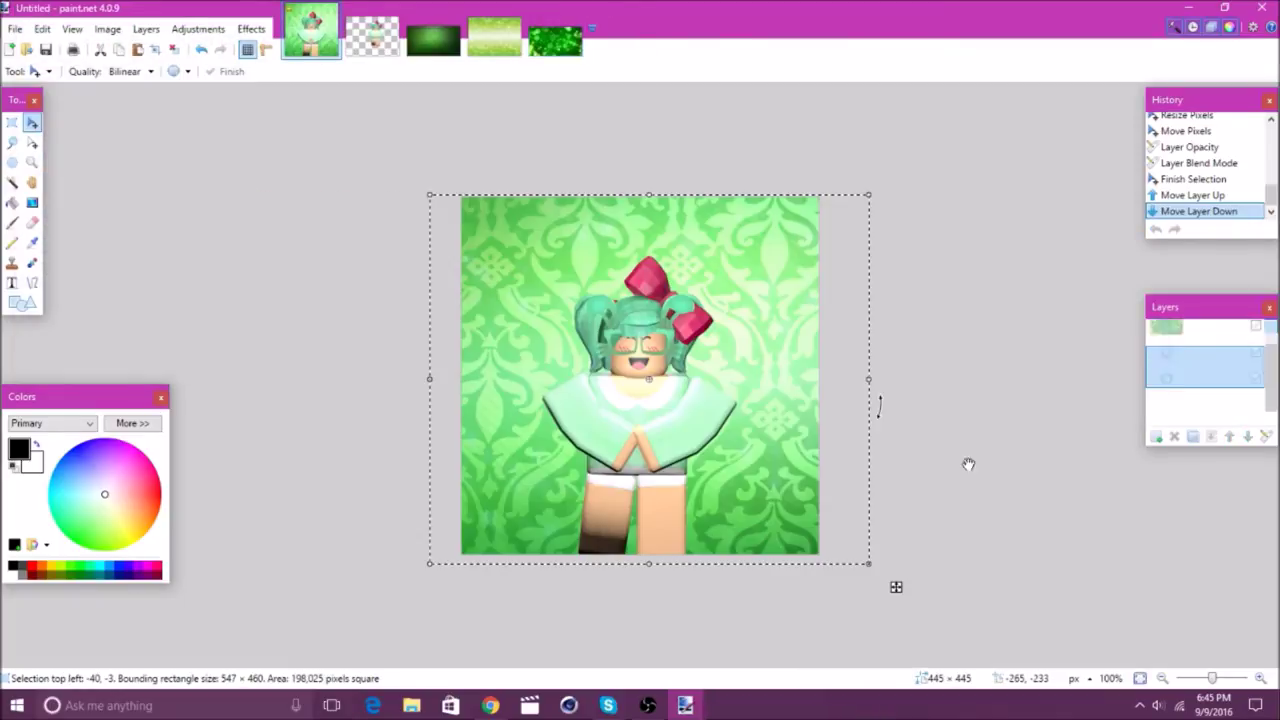
click(1156, 437)
key(ctrl+v)
drag(783, 378, 991, 565)
drag(463, 381, 424, 381)
- Set the green2 layer's blend mode to Overlay and its opacity to 165
click(191, 33)
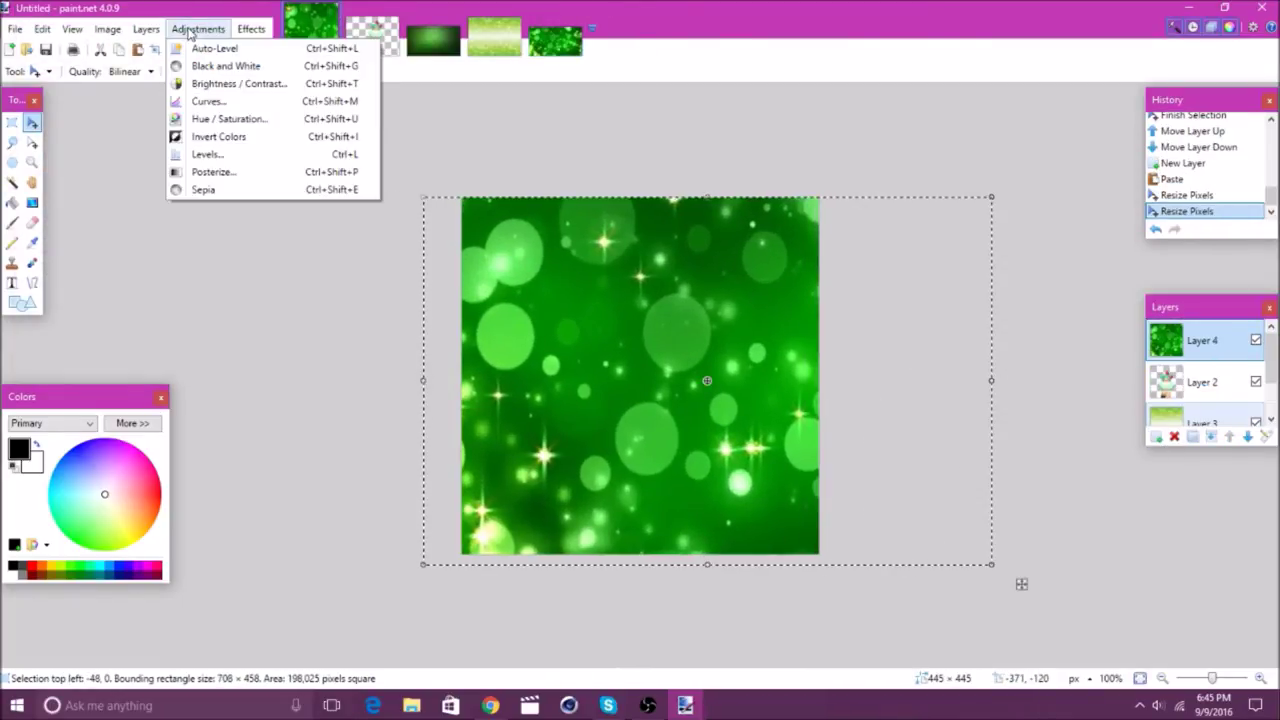
mouse_move(147, 31)
click(196, 205)
click(636, 358)
click(622, 457)
drag(640, 267, 855, 263)
click(868, 355)
click(845, 393)
click(848, 358)
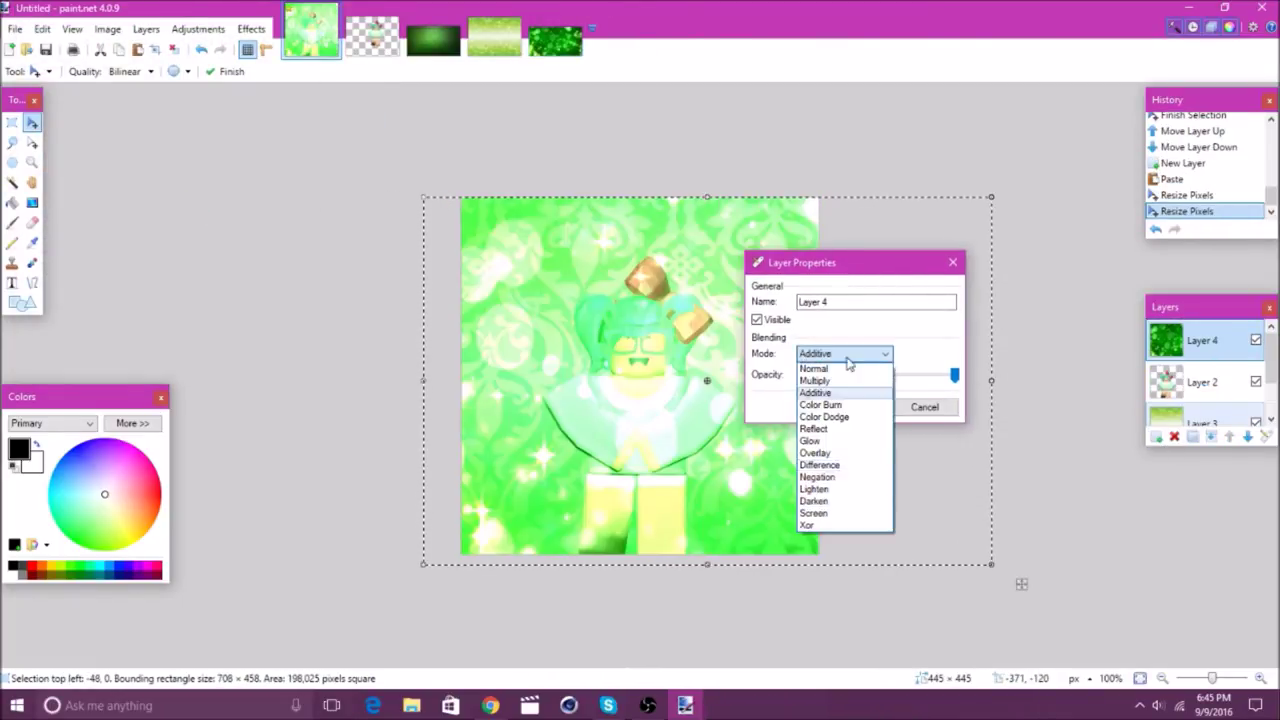
click(815, 453)
click(930, 378)
drag(932, 378, 968, 381)
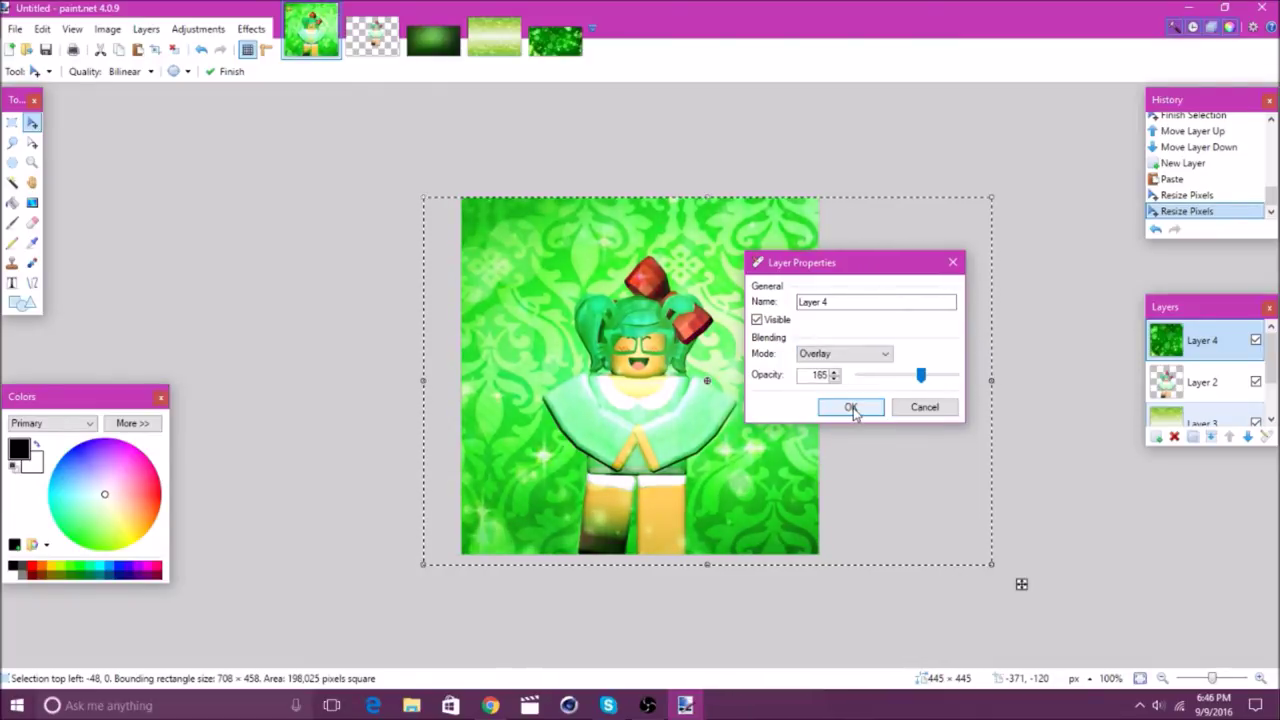
click(850, 408)
- Erase the green2 overlay from the character's face with the Eraser at brush width 8
click(31, 222)
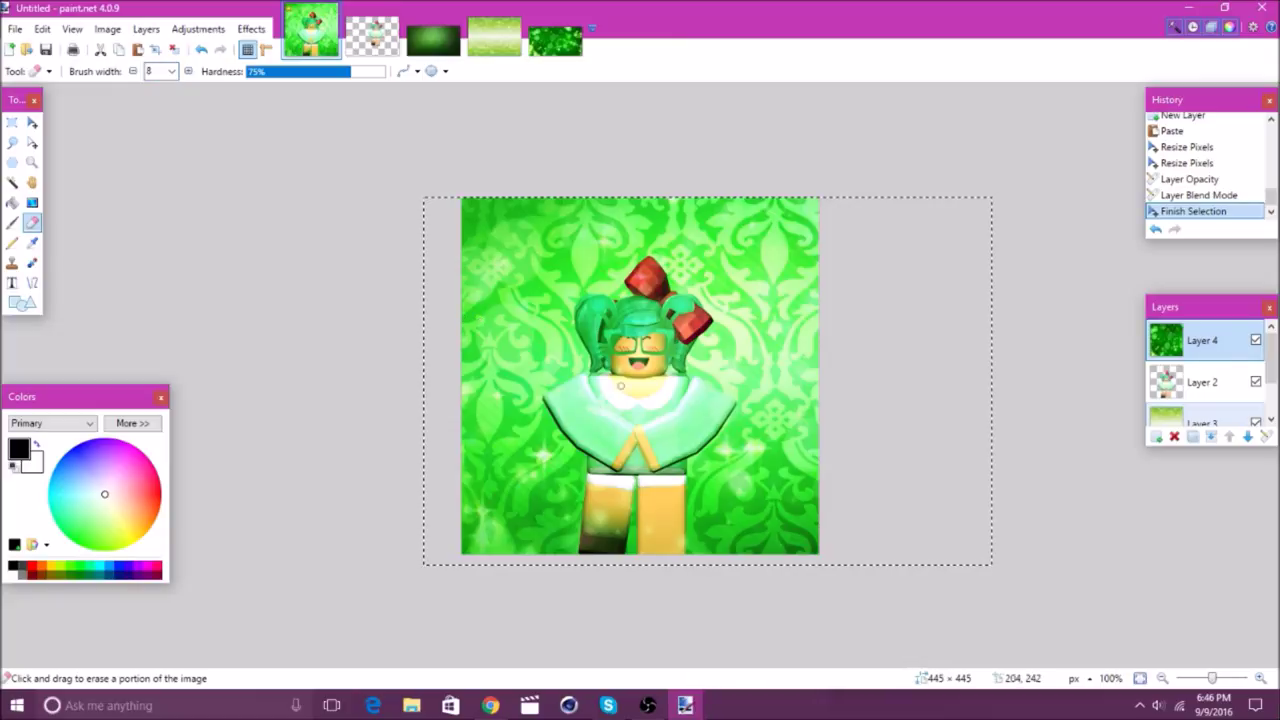
drag(646, 361, 641, 352)
key(ctrl+z)
ctrl+scroll(641, 352, up, 6)
drag(535, 413, 538, 426)
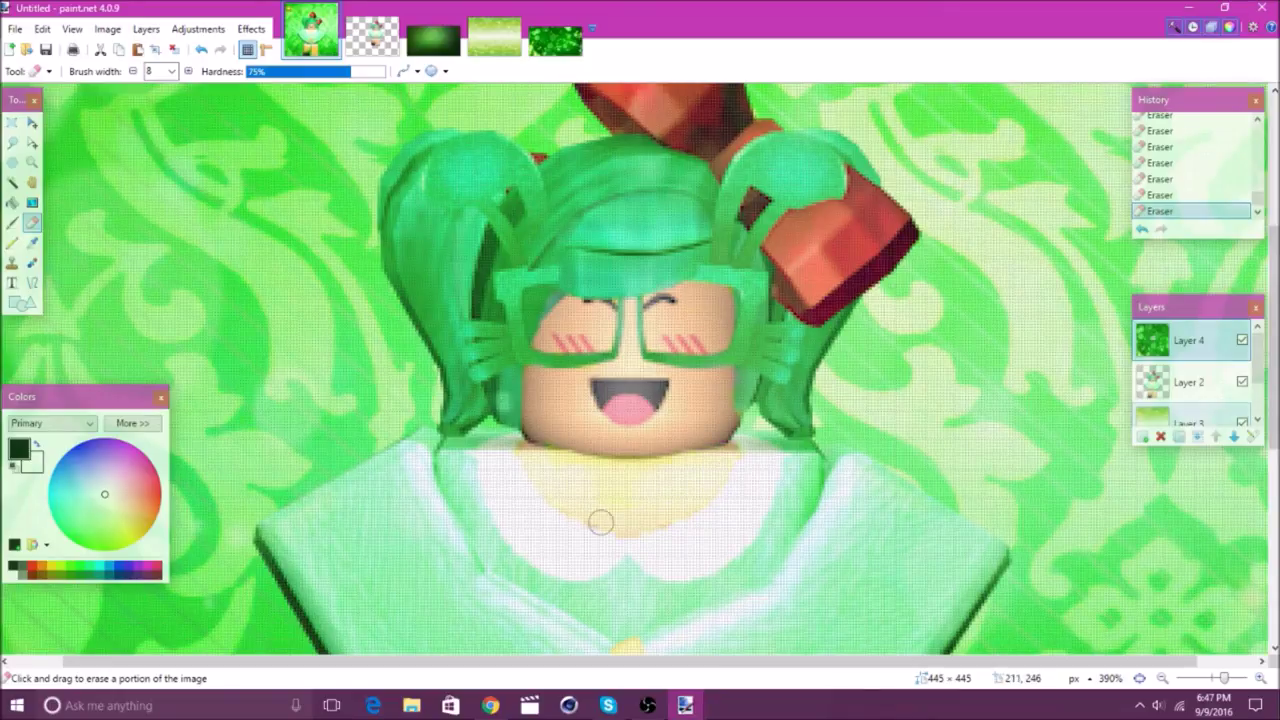
- Erase the green2 overlay from the character's arms and around the edges of one leg
scroll(677, 457, down, 5)
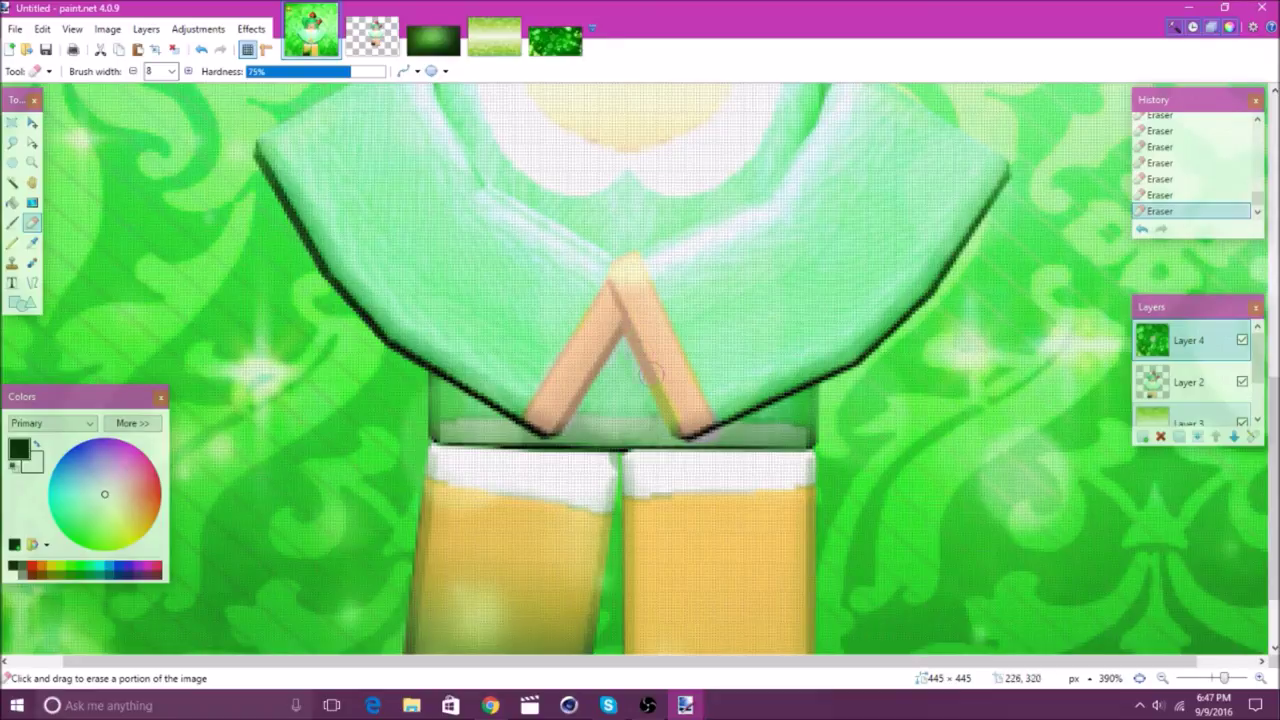
scroll(662, 420, down, 2)
ctrl+scroll(705, 434, down, 1)
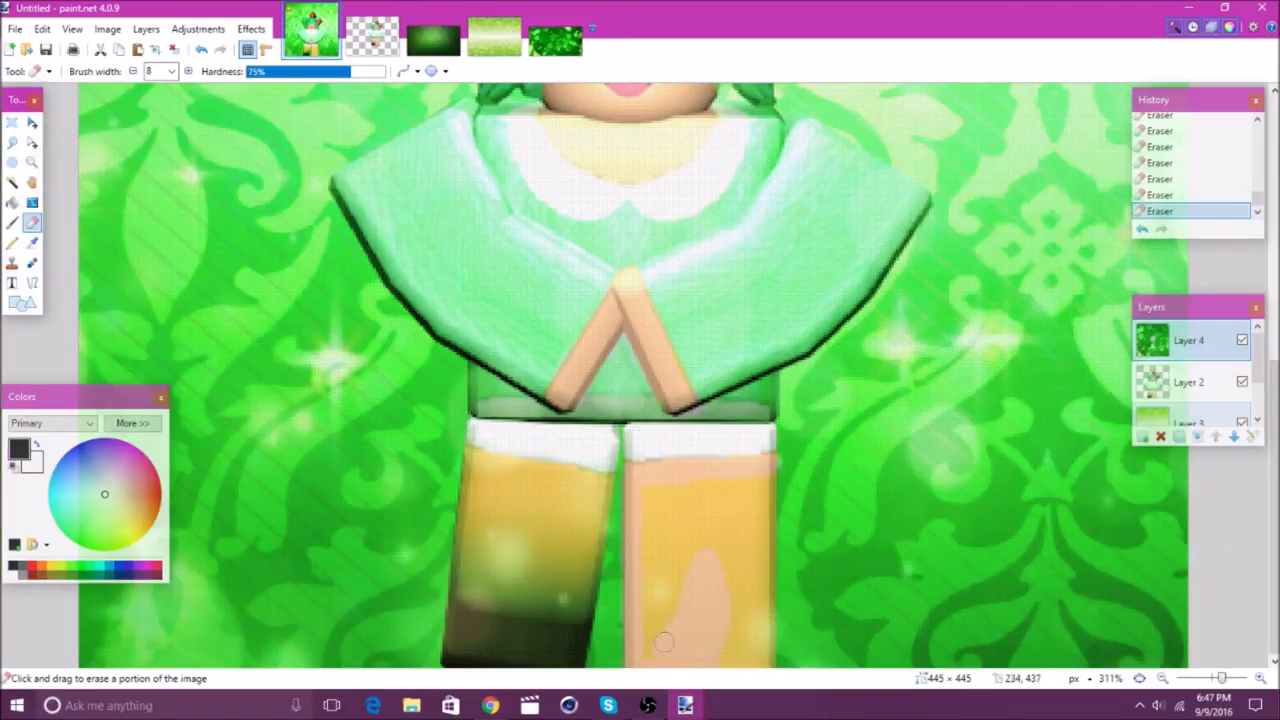
- Set the eraser brush width to 20 and erase the remaining green2 overlay from both of the character's legs
click(189, 73)
click(189, 73)
click(189, 73)
click(189, 73)
click(189, 73)
click(189, 73)
click(189, 73)
click(189, 73)
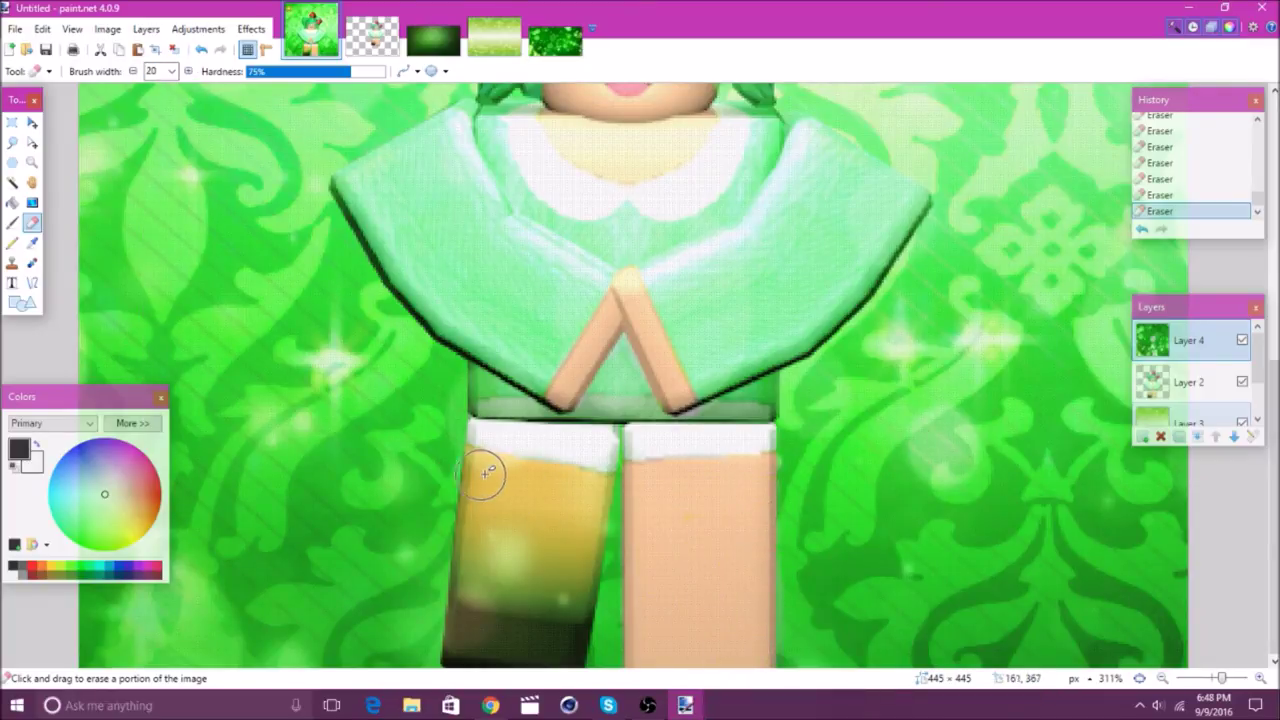
mouse_move(576, 527)
mouse_down()
mouse_move(551, 543)
mouse_move(521, 600)
mouse_up()
ctrl+scroll(914, 610, down, 10)
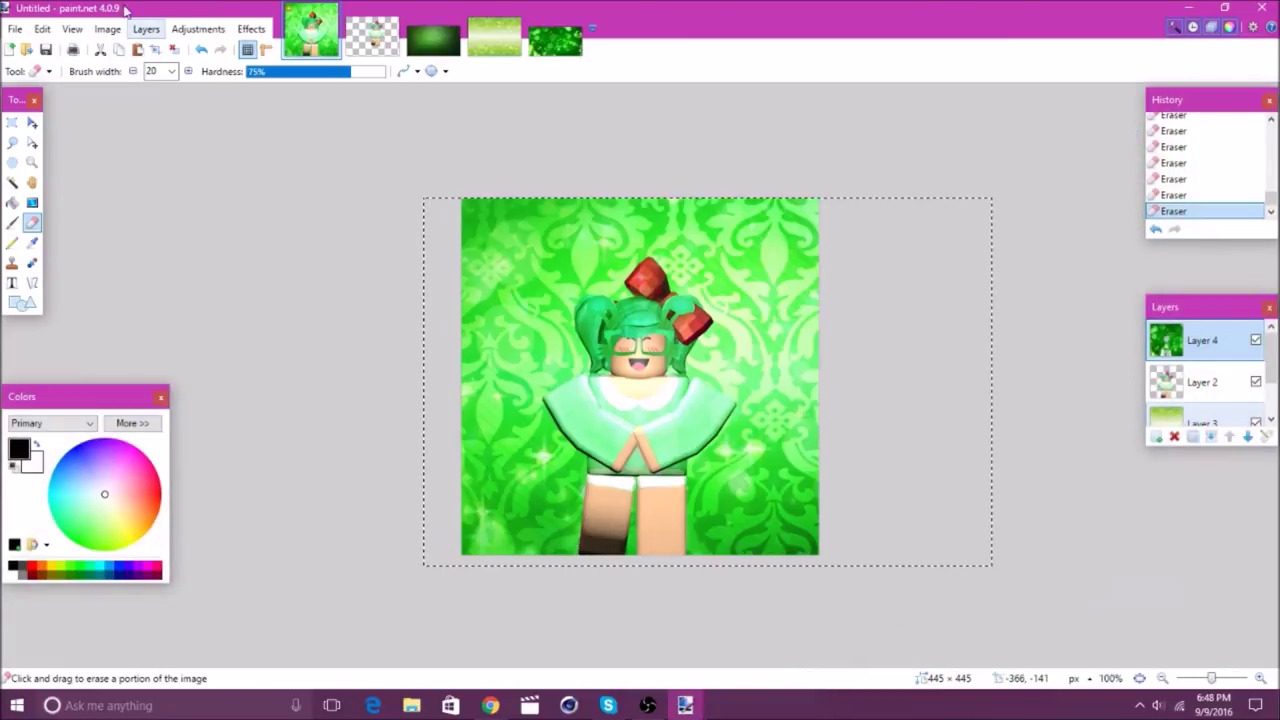
- Clear the selection and open the galaxy image from the Downloads folder
click(12, 123)
click(171, 49)
click(32, 123)
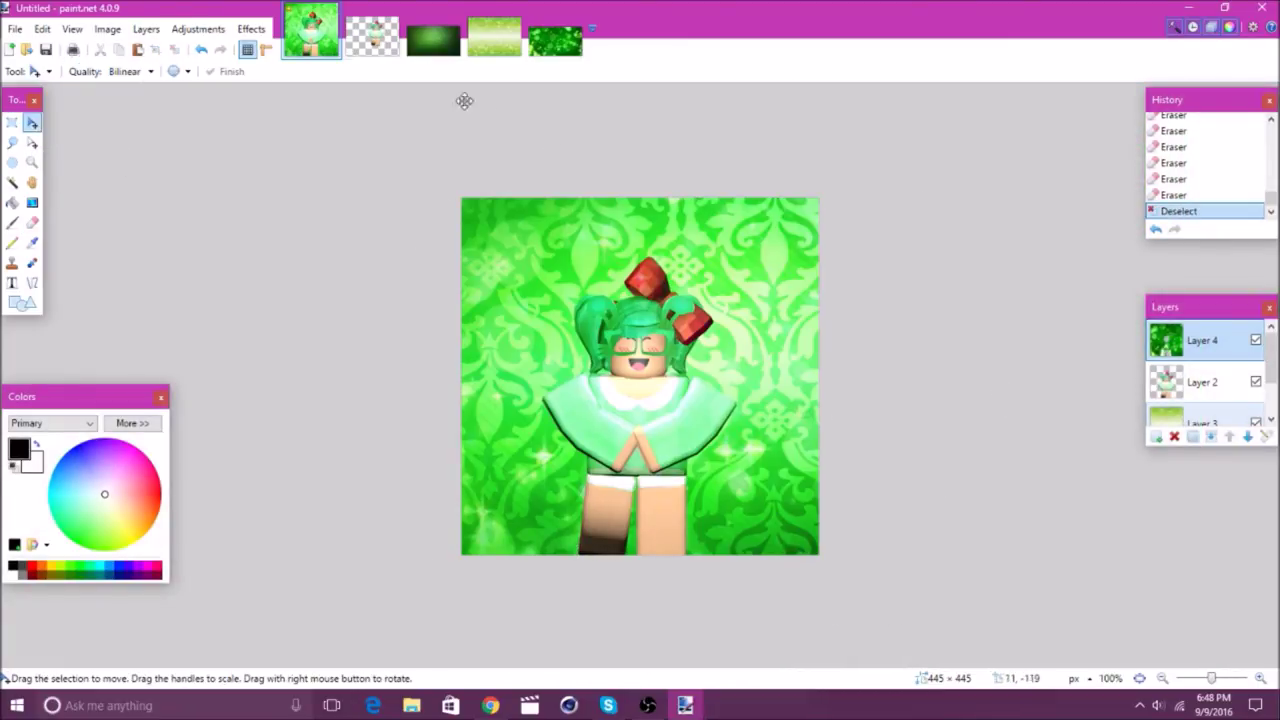
click(15, 29)
click(66, 67)
drag(626, 145, 626, 245)
click(378, 155)
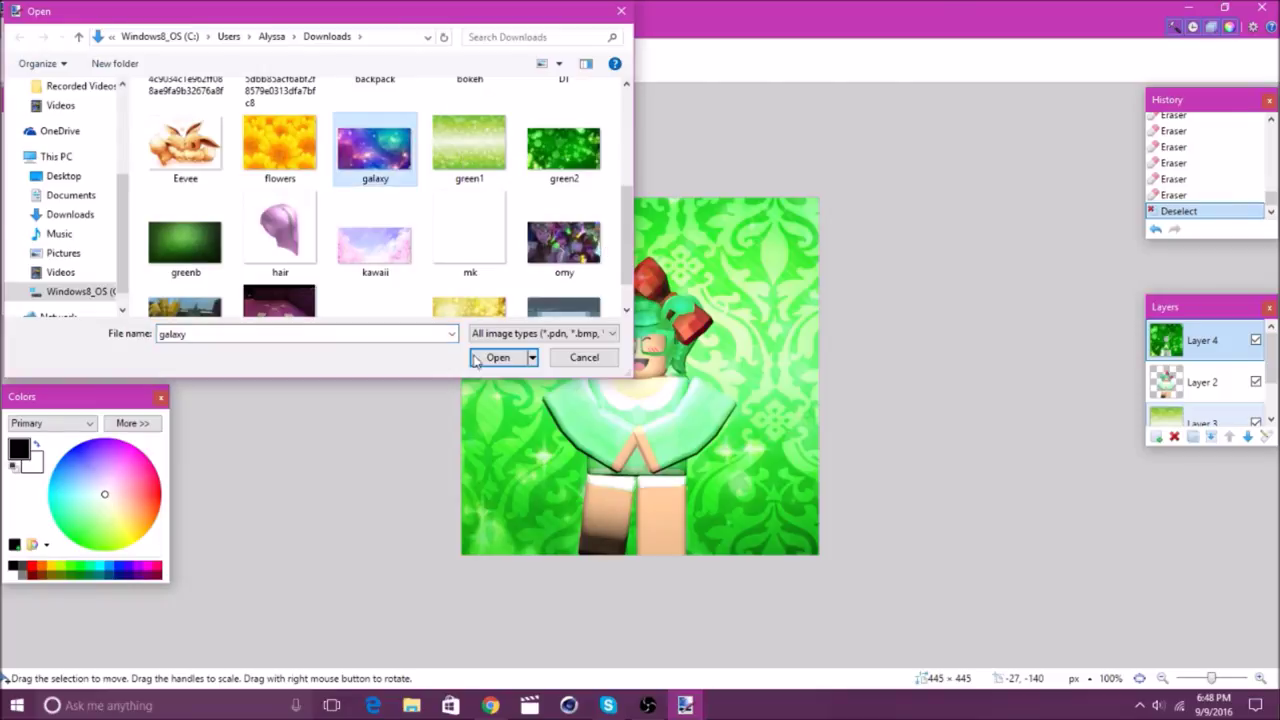
click(476, 361)
- Copy the galaxy image into a new layer of the character picture and enlarge it to about 774 × 449 pixels
key(ctrl+c)
click(311, 45)
click(1156, 437)
key(ctrl+v)
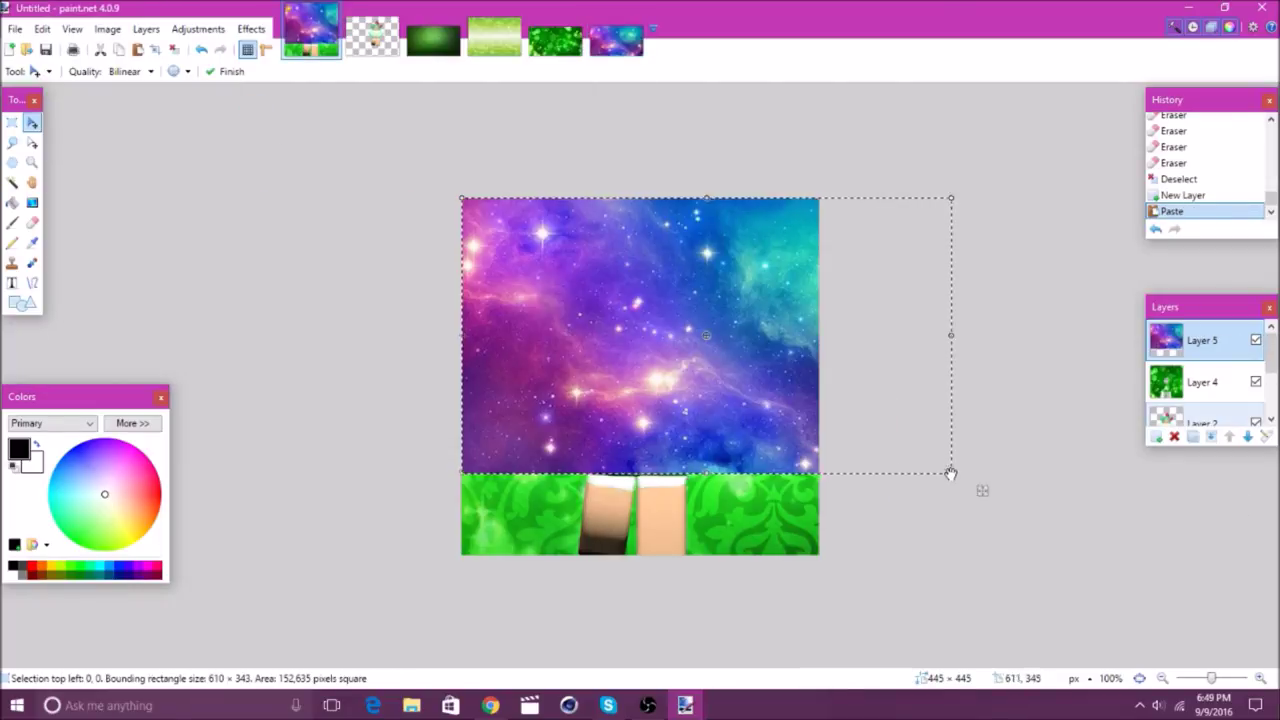
drag(951, 473, 1083, 558)
- Set the galaxy layer's blend mode to Overlay with opacity 255, and deselect it
click(146, 29)
click(192, 203)
click(629, 358)
click(612, 456)
drag(658, 272, 314, 234)
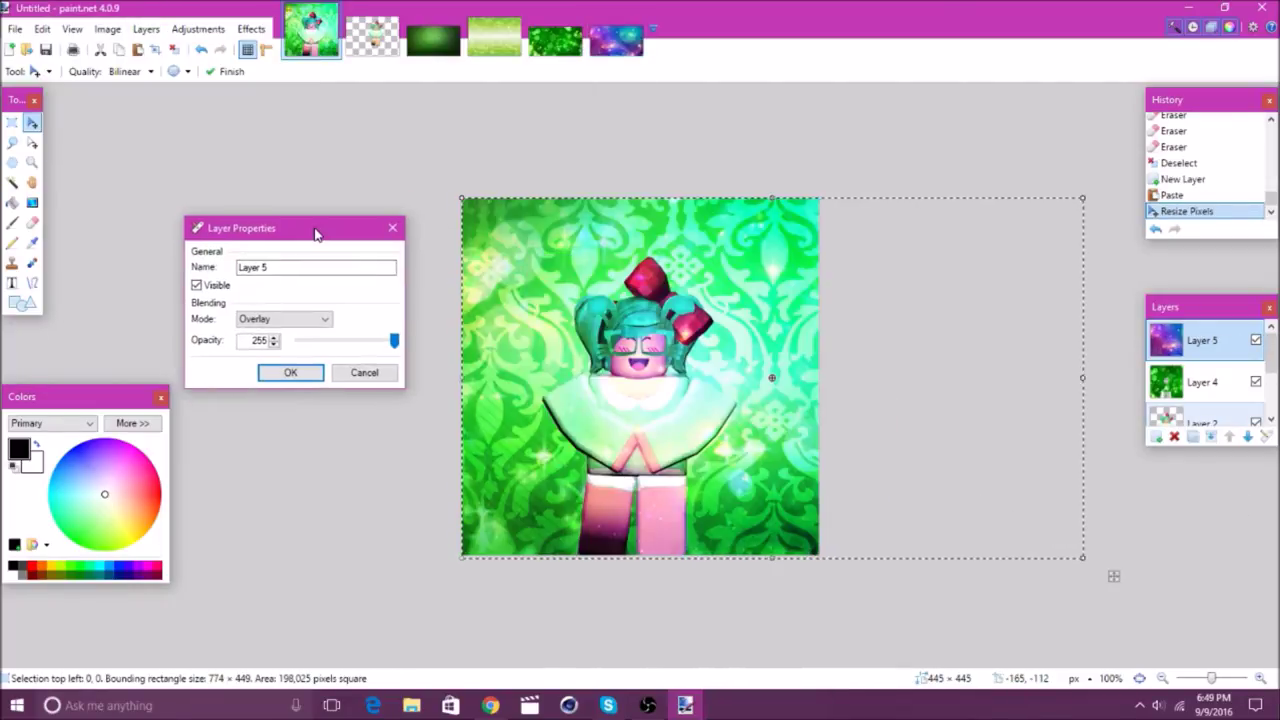
click(290, 373)
key(ctrl+d)
- Open the silver bokeh image from the Downloads folder
click(15, 28)
click(43, 66)
scroll(466, 170, down, 1)
click(468, 130)
click(495, 357)
- Paste the silver bokeh image into a new layer of the character picture and shift it over the canvas
click(311, 40)
click(1155, 438)
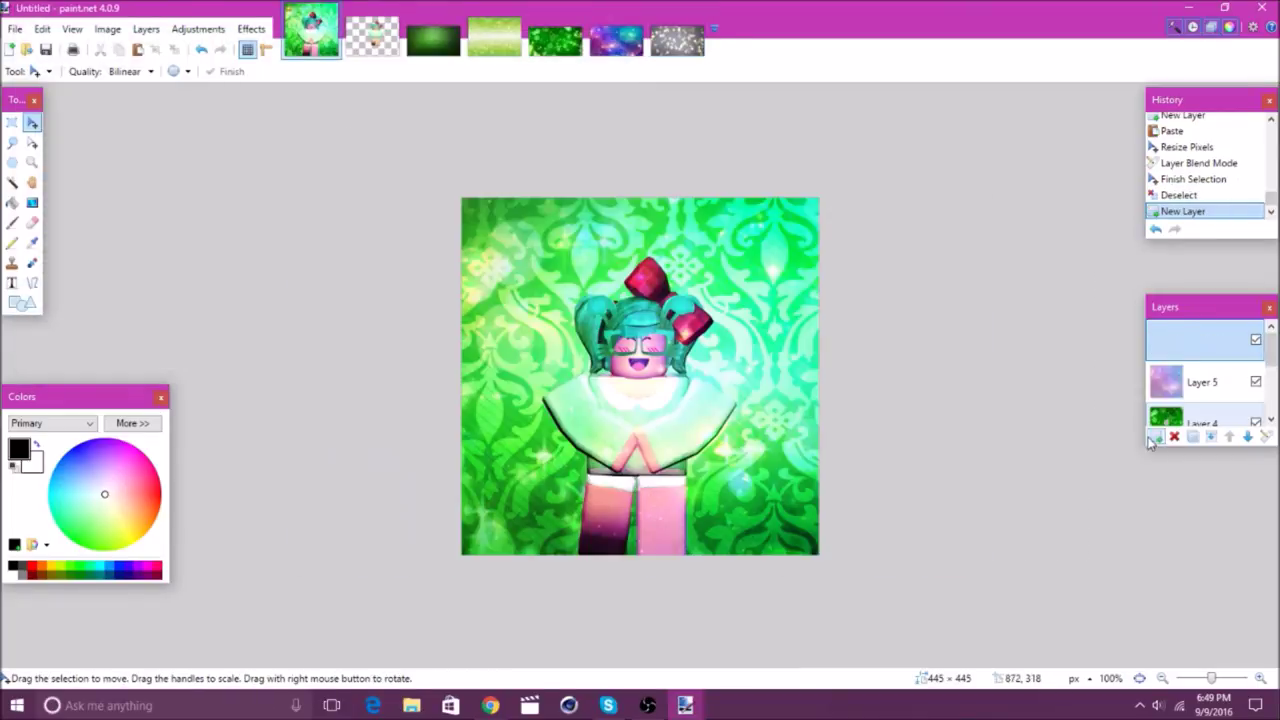
key(ctrl+v)
click(620, 432)
drag(660, 420, 544, 409)
- Change the silver bokeh layer's blend mode in its layer properties so it blends with the picture
click(146, 29)
click(192, 203)
click(632, 358)
click(614, 445)
drag(628, 267, 365, 246)
mouse_move(477, 358)
mouse_down()
mouse_move(418, 361)
mouse_move(463, 371)
mouse_up()
click(368, 337)
click(371, 436)
click(372, 390)
- Resize the silver bokeh pixels to fit the canvas and deselect them
drag(687, 187, 668, 80)
drag(346, 326, 270, 327)
drag(649, 574, 648, 581)
key(ctrl+d)
- Add a new layer and write "Green" in dark green near the picture's upper-left corner
click(1156, 438)
click(13, 283)
click(477, 215)
text(Green)
click(73, 541)
click(133, 423)
drag(210, 565, 213, 573)
click(133, 423)
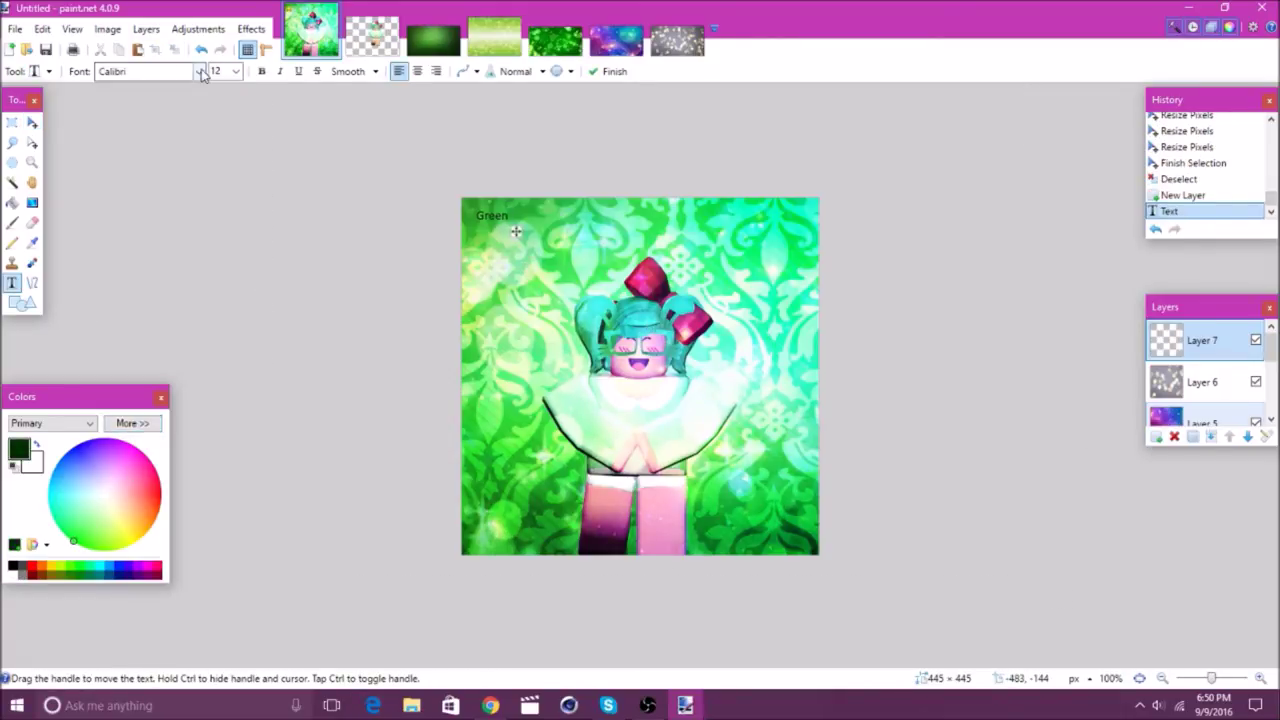
- Set the "Green" text to Curlz MT at size 72 and position it in the picture's upper-left corner
click(200, 71)
scroll(281, 212, down, 5)
click(281, 210)
click(236, 71)
click(226, 281)
click(236, 72)
click(217, 268)
drag(665, 277, 651, 282)
- Recolor the "Green" title to hex 005B06
click(136, 426)
drag(212, 567, 222, 567)
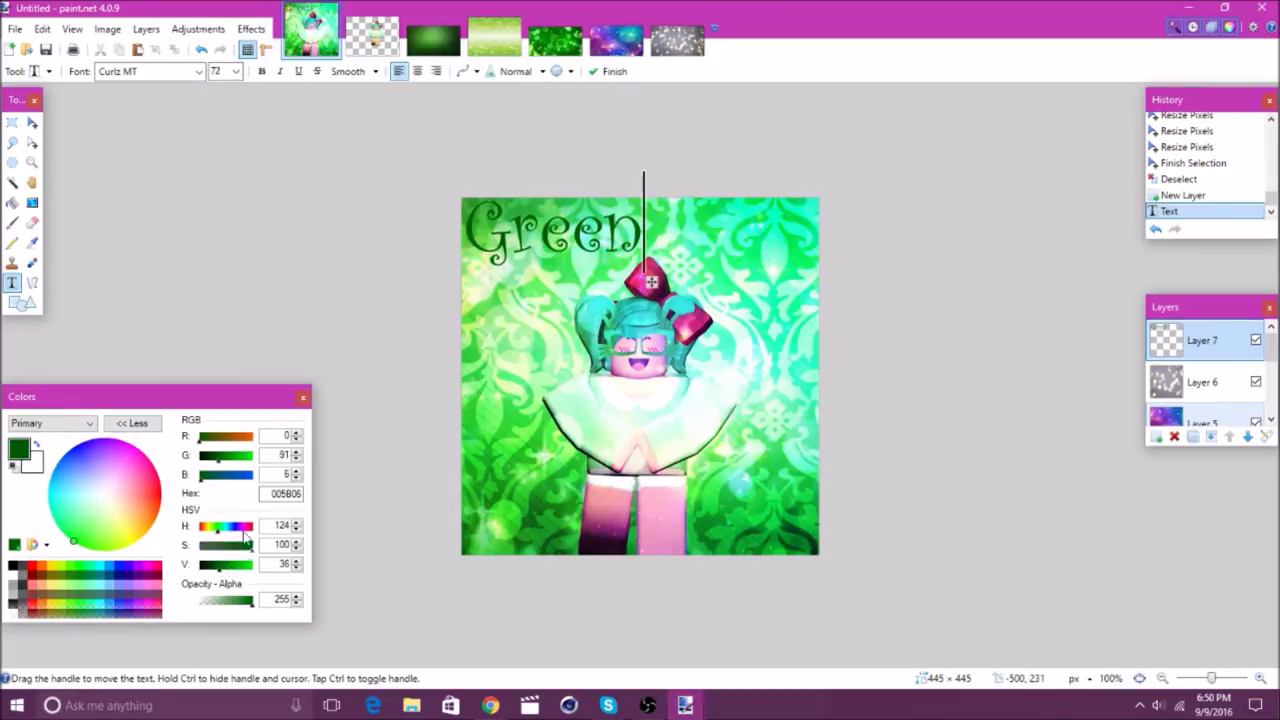
click(132, 423)
- Add a second "Green" text, lighten it to near white, and place it slightly offset over the dark title
click(496, 366)
text(Green)
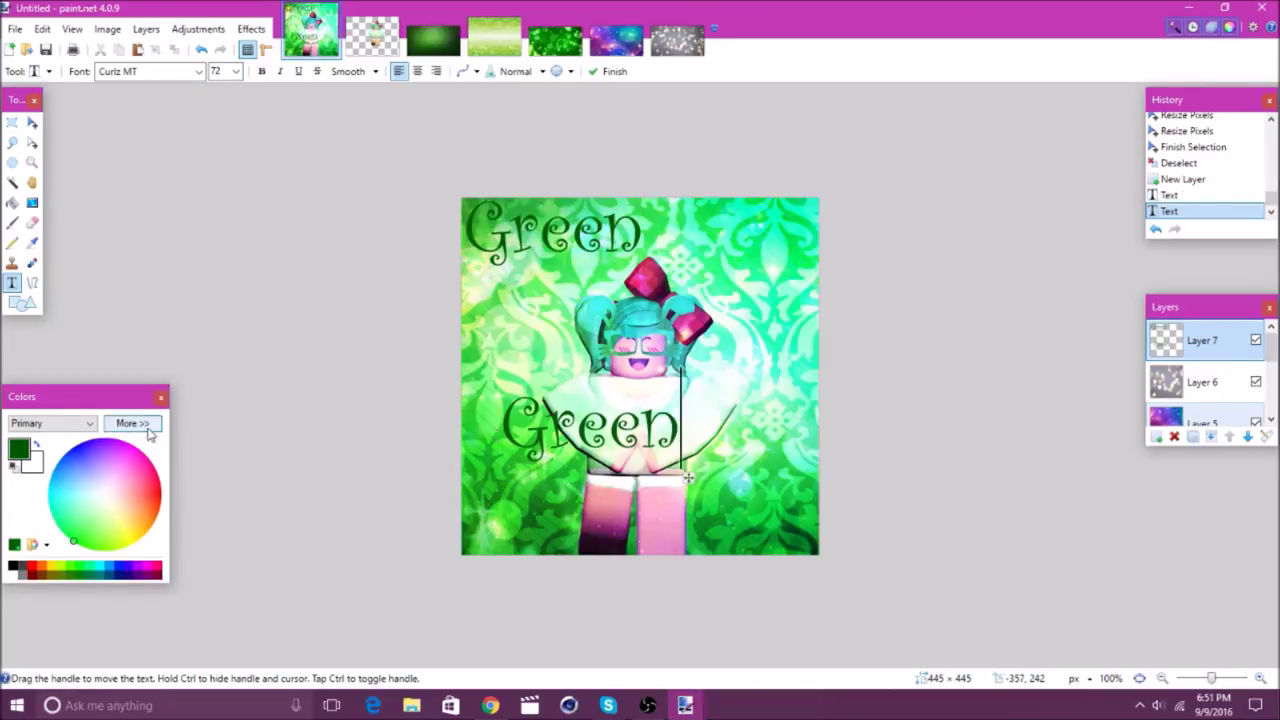
click(150, 432)
drag(221, 567, 242, 567)
drag(688, 478, 654, 282)
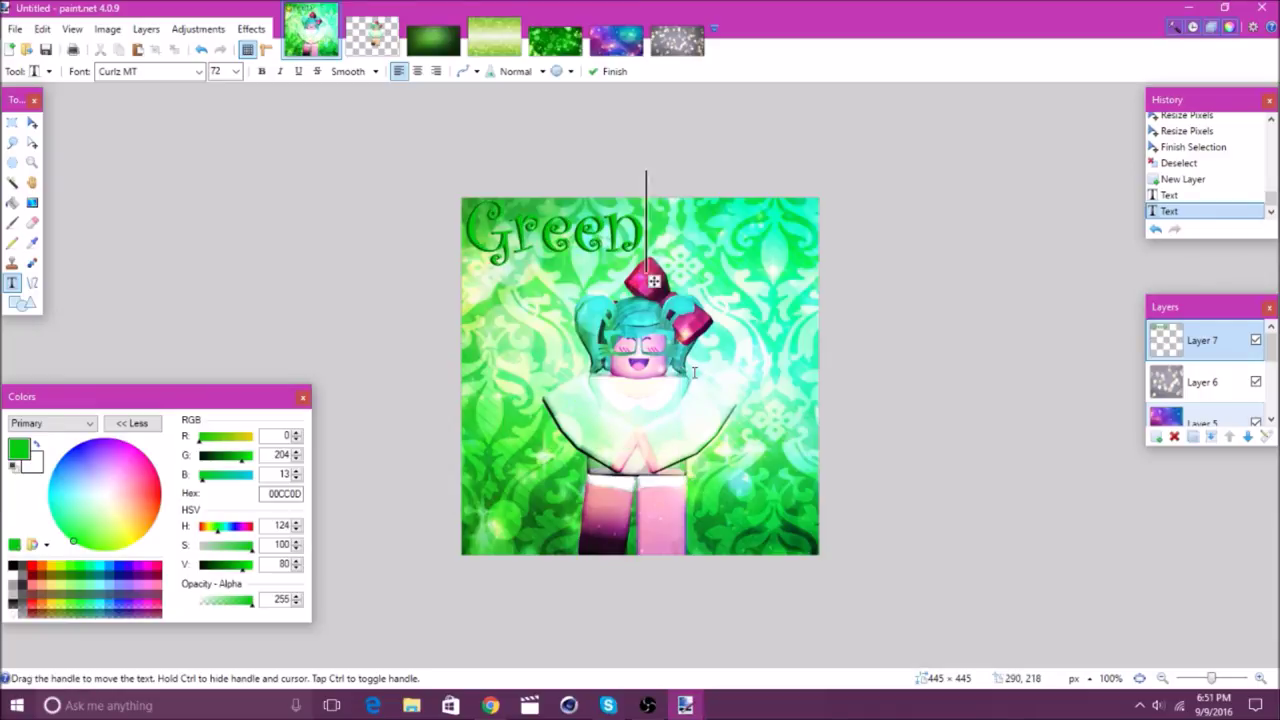
drag(220, 547, 267, 562)
drag(654, 282, 656, 283)
- Add a third "Green" text in hex 00C10C and align it over the two title copies
drag(199, 548, 257, 549)
mouse_move(252, 567)
mouse_down()
mouse_move(229, 568)
mouse_move(245, 568)
mouse_up()
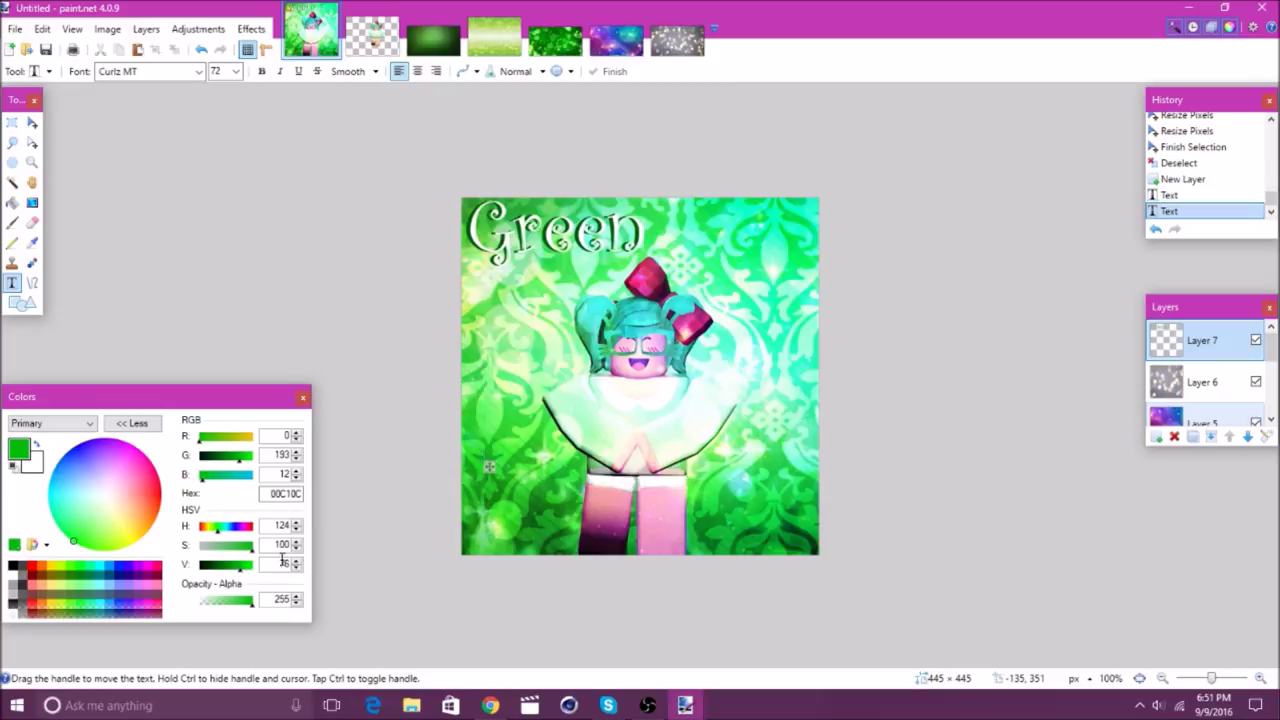
text(Green)
drag(669, 466, 652, 284)
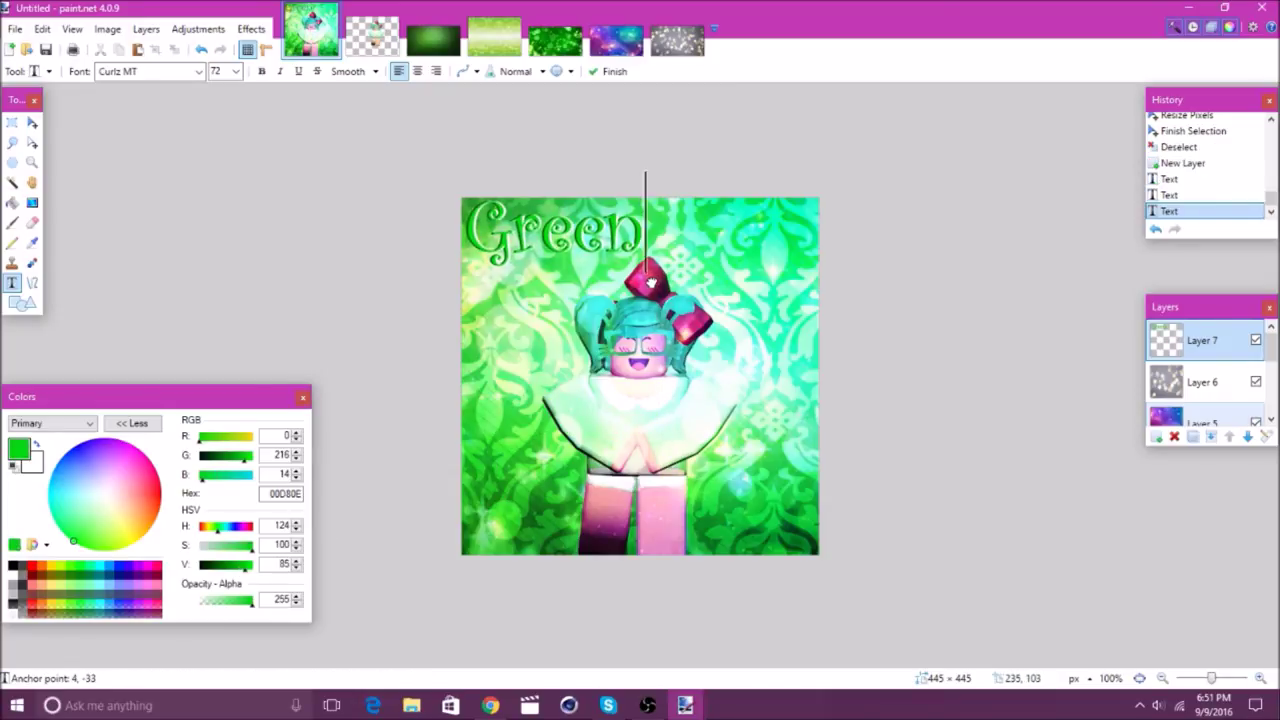
drag(238, 570, 246, 565)
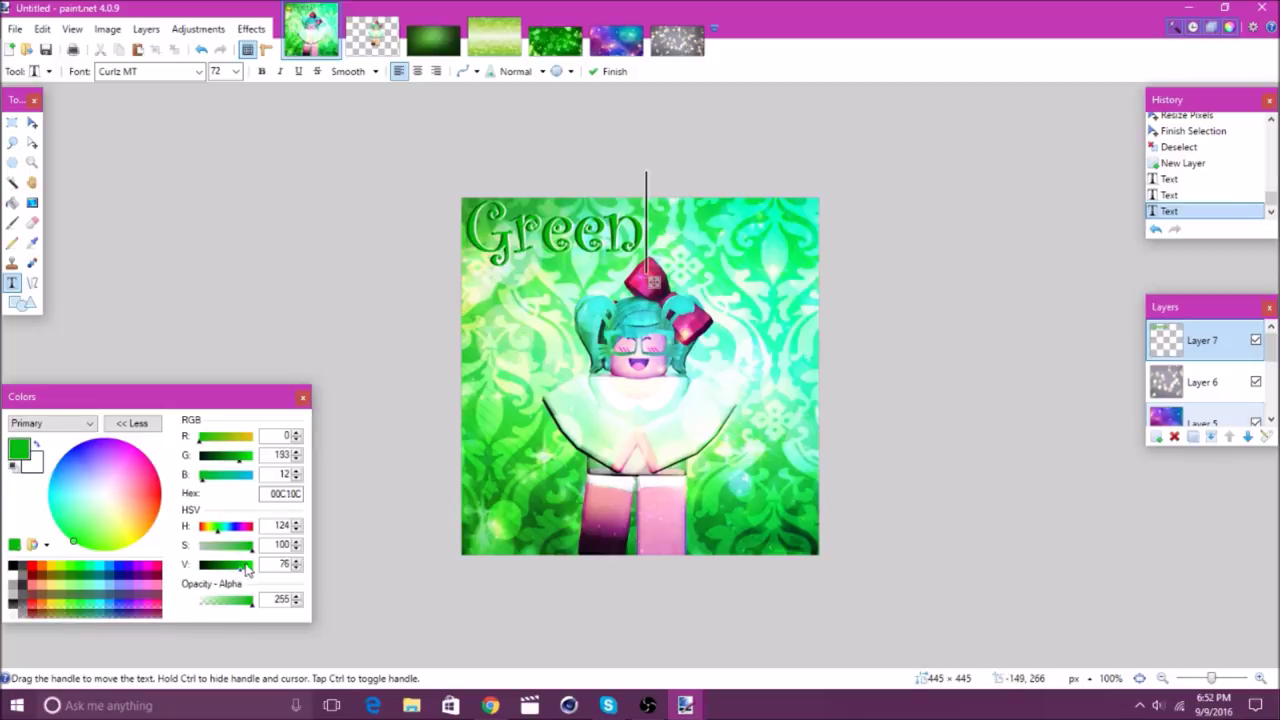
- Add the text "Melancholic" in black at size 20 and place it in the picture's lower-left corner
click(240, 74)
click(236, 190)
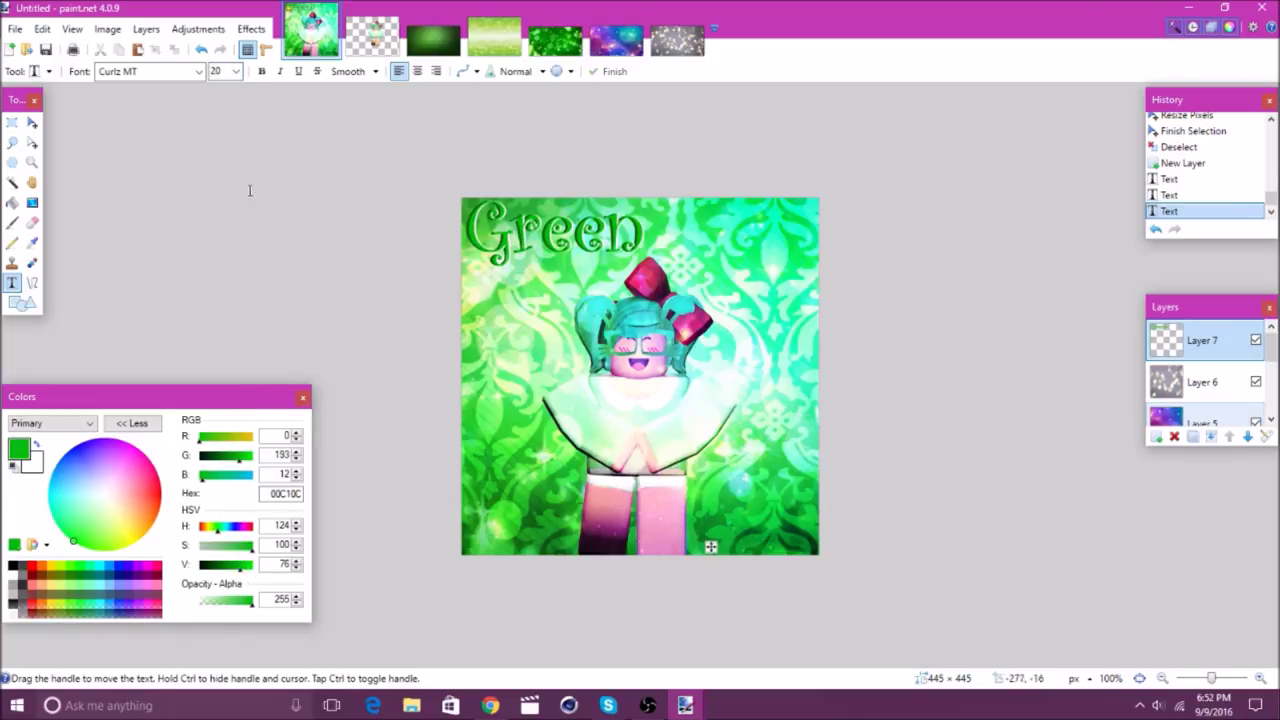
drag(226, 566, 198, 567)
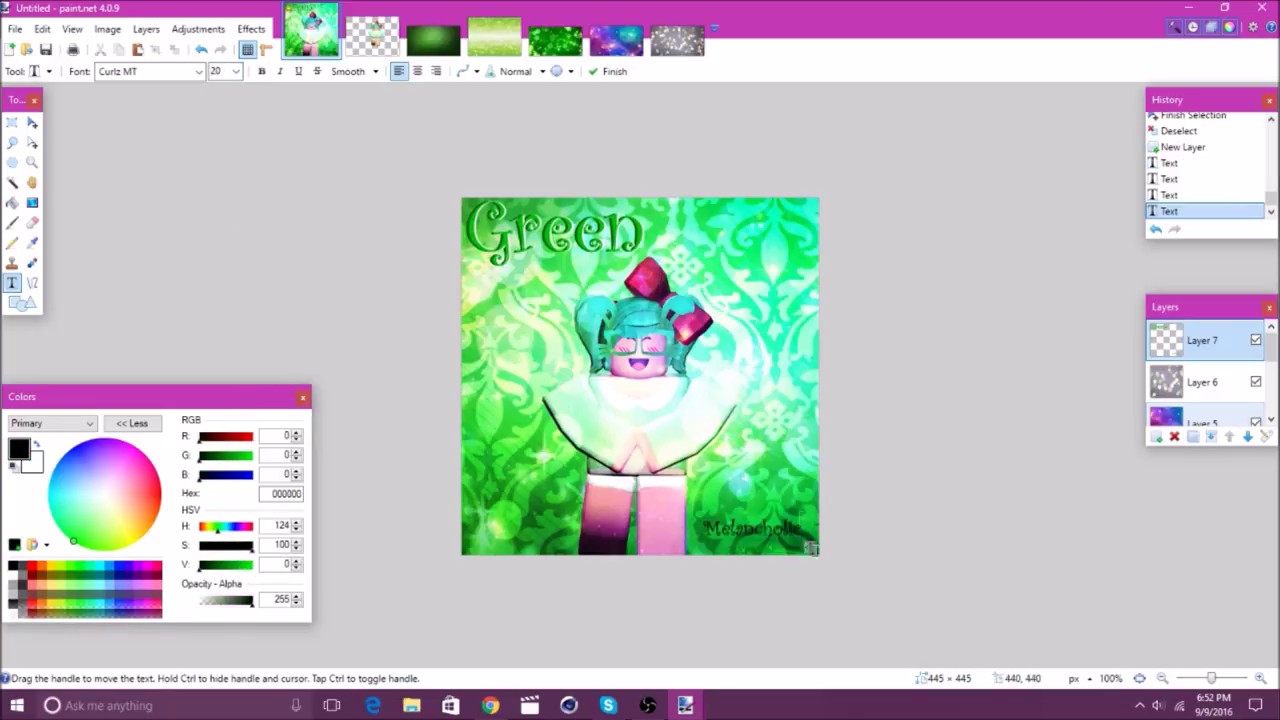
drag(810, 547, 573, 558)
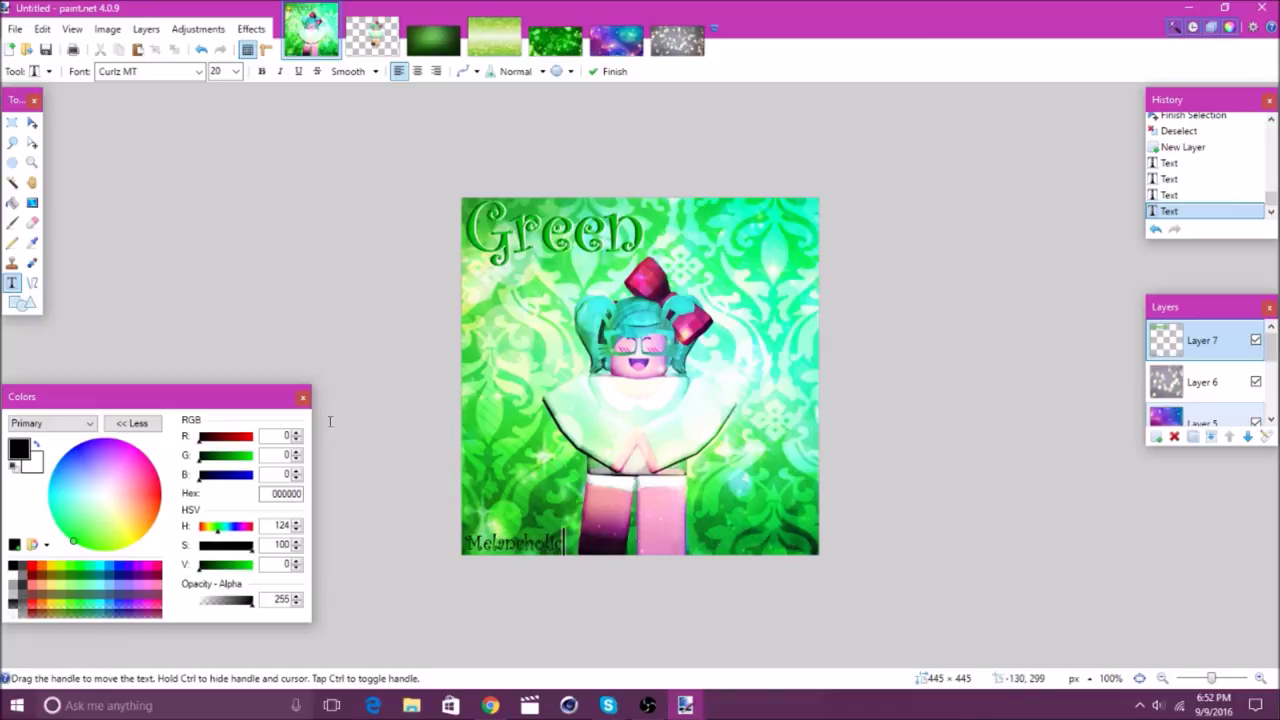